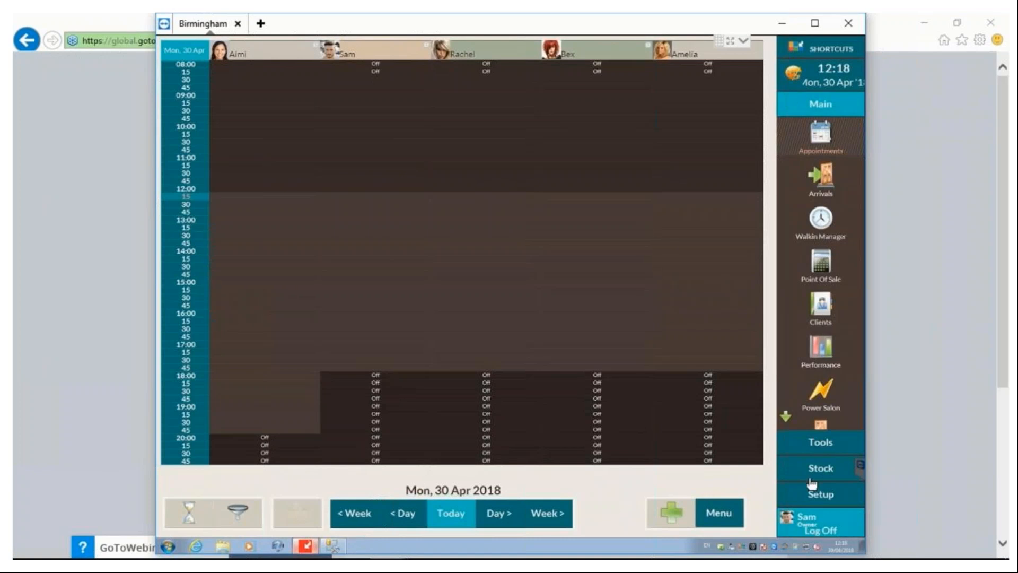
Open the access permissions by level and terminal in the general Security Setup
{"action": "left_click", "coordinate": [810, 498]}
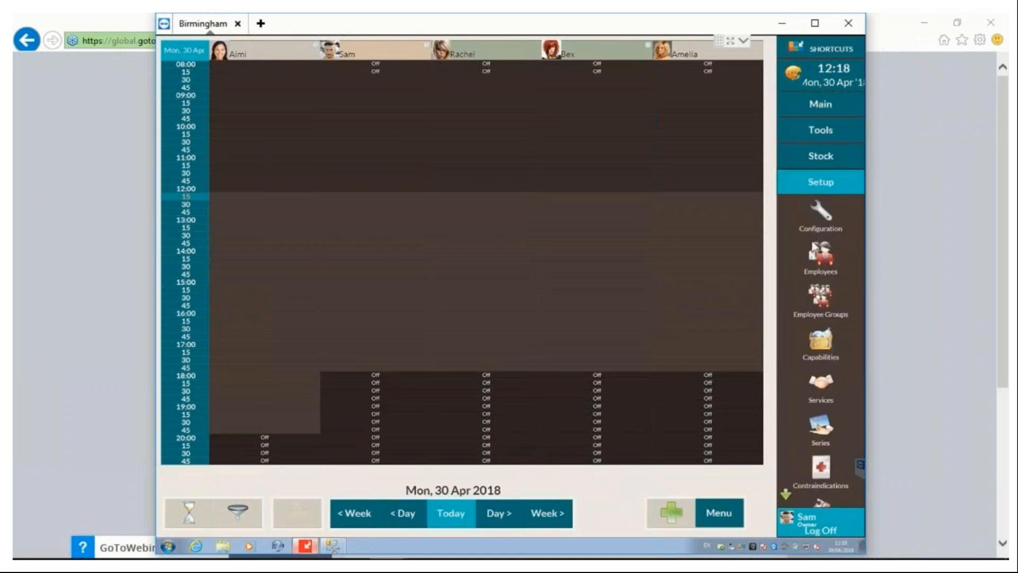
{"action": "left_click", "coordinate": [820, 215]}
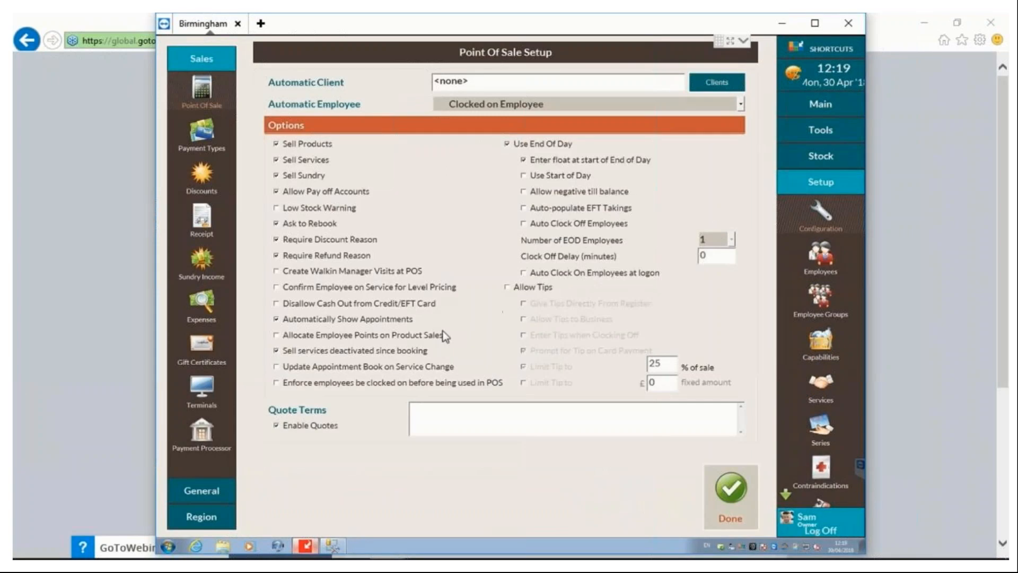
{"action": "left_click", "coordinate": [184, 491]}
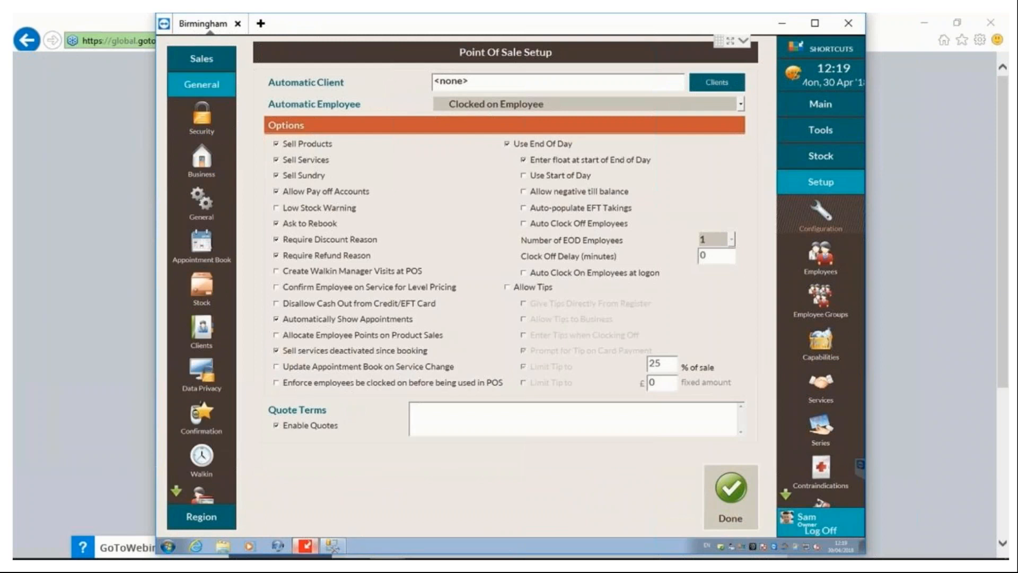
{"action": "left_click", "coordinate": [202, 121]}
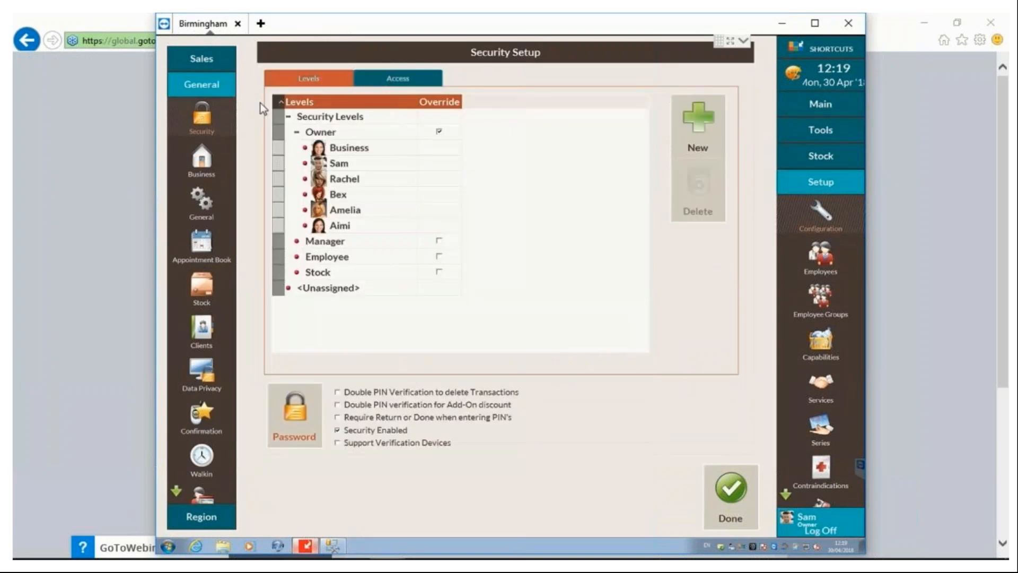
{"action": "left_click", "coordinate": [393, 78]}
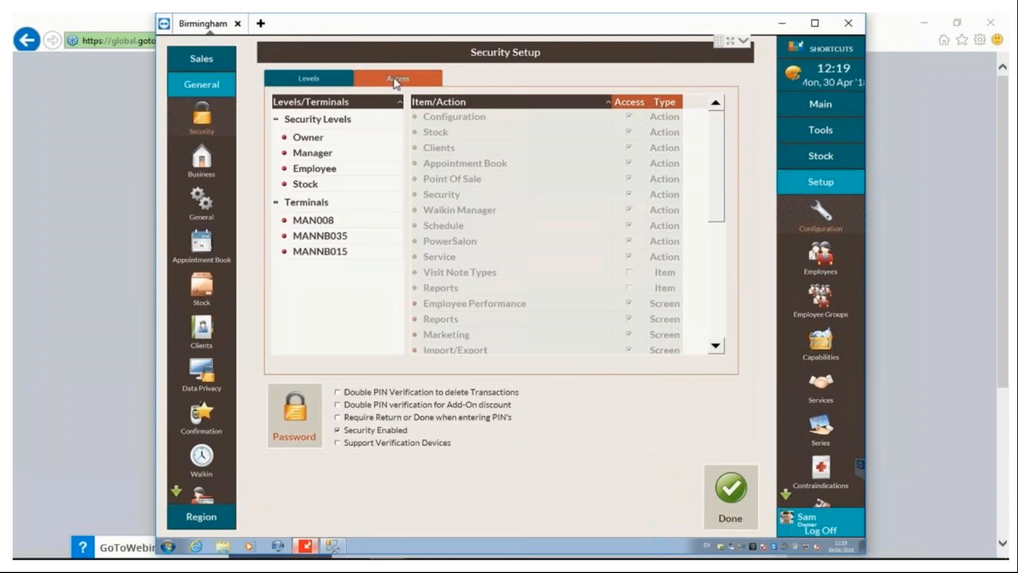
Find the Privacy Policy Setup permission among the Configuration items for the Owner security level
{"action": "left_click", "coordinate": [336, 137]}
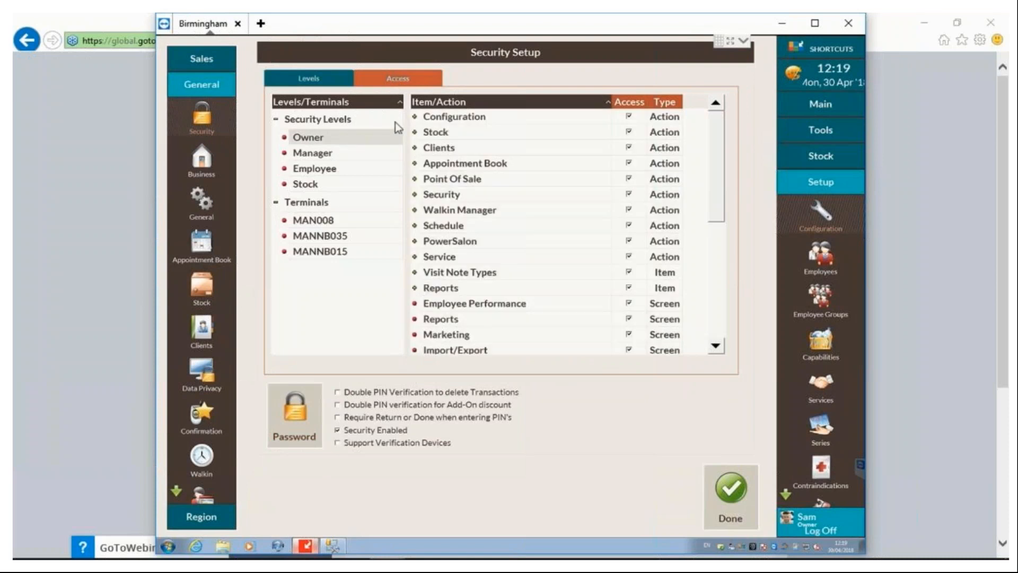
{"action": "left_click", "coordinate": [415, 117]}
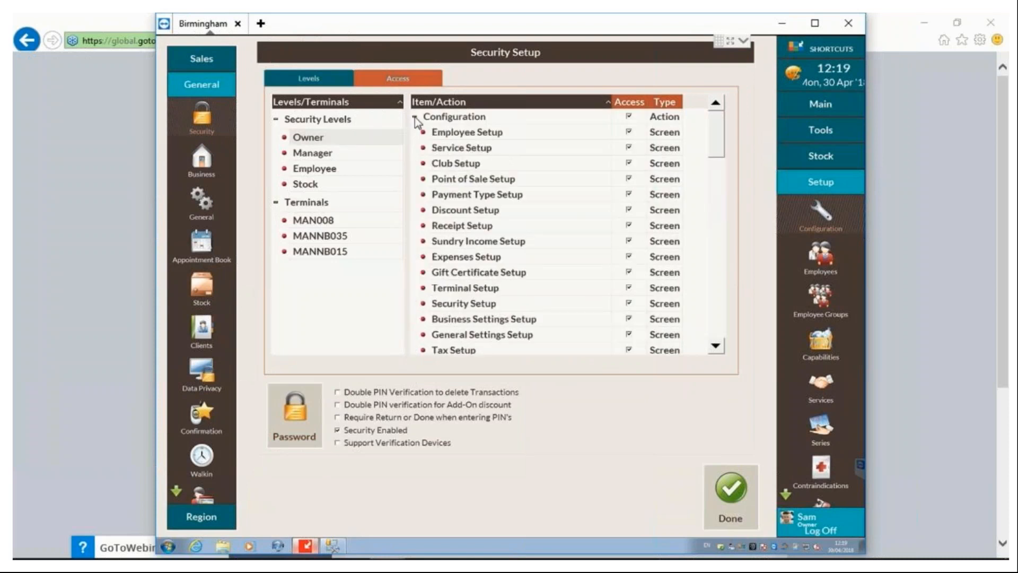
{"action": "scroll", "coordinate": [475, 191], "scroll_direction": "down", "scroll_amount": 4}
{"action": "scroll", "coordinate": [476, 194], "scroll_direction": "down", "scroll_amount": 4}
{"action": "scroll", "coordinate": [475, 194], "scroll_direction": "down", "scroll_amount": 1}
{"action": "left_click", "coordinate": [474, 243]}
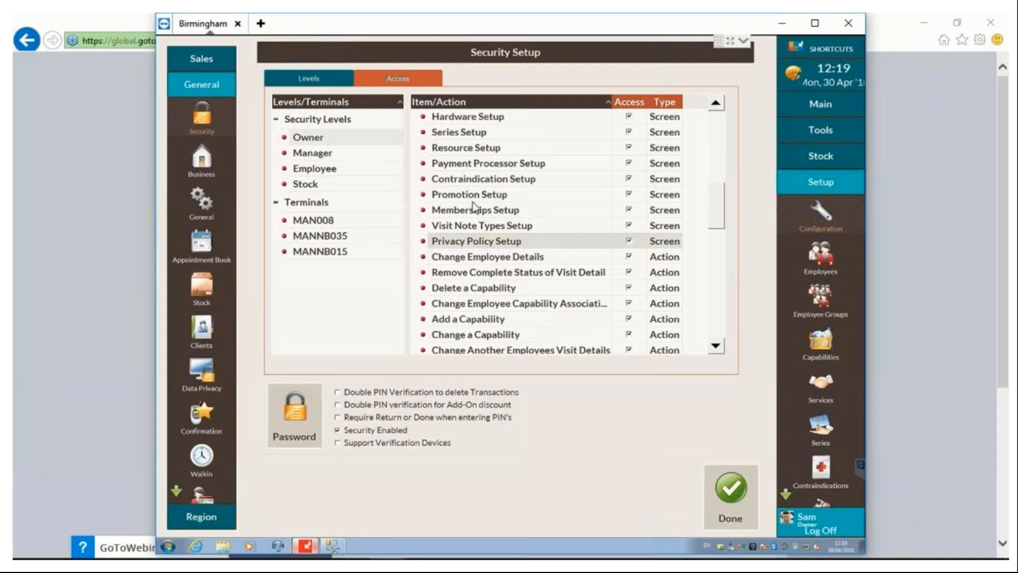
Compare Privacy Policy Setup access for the Manager, Employee and Owner levels, and close Security Setup
{"action": "left_click", "coordinate": [336, 155]}
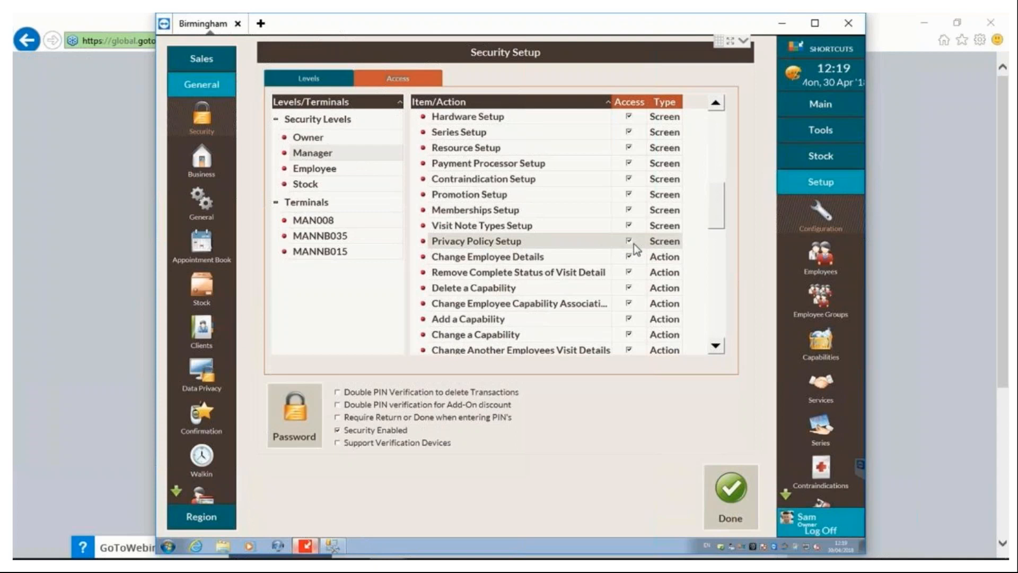
{"action": "left_click", "coordinate": [334, 173]}
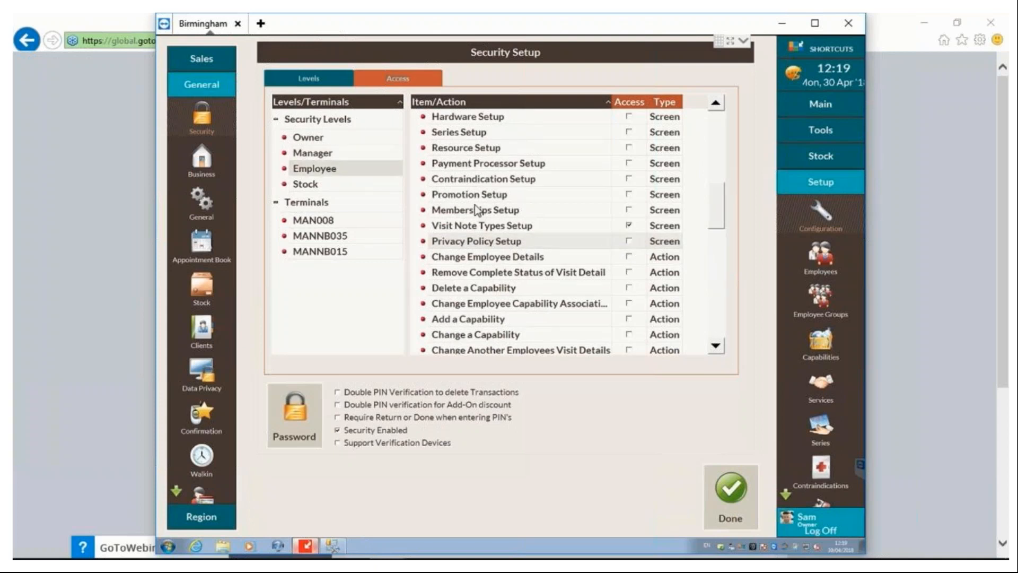
{"action": "left_click", "coordinate": [337, 138]}
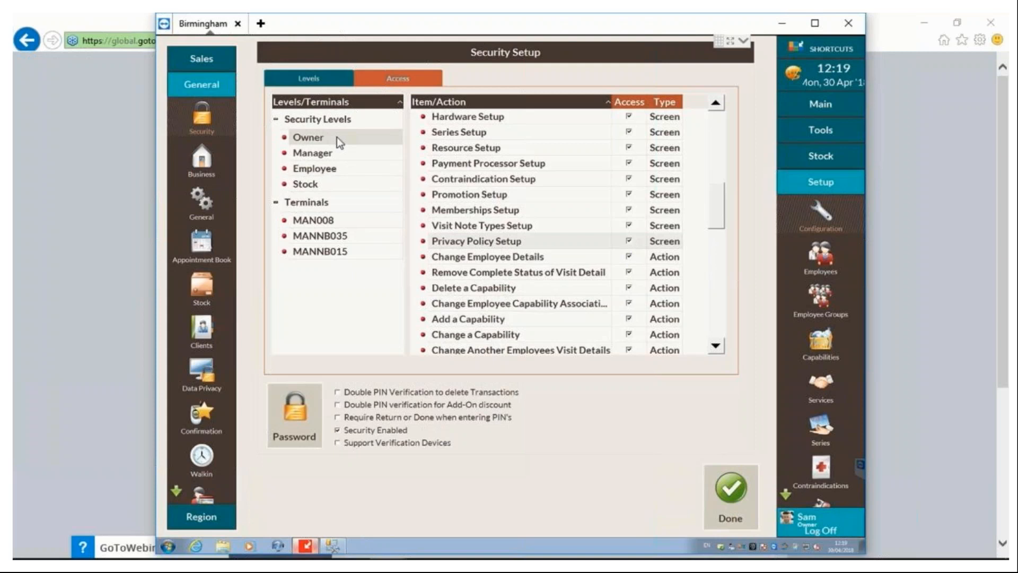
{"action": "left_click", "coordinate": [735, 508]}
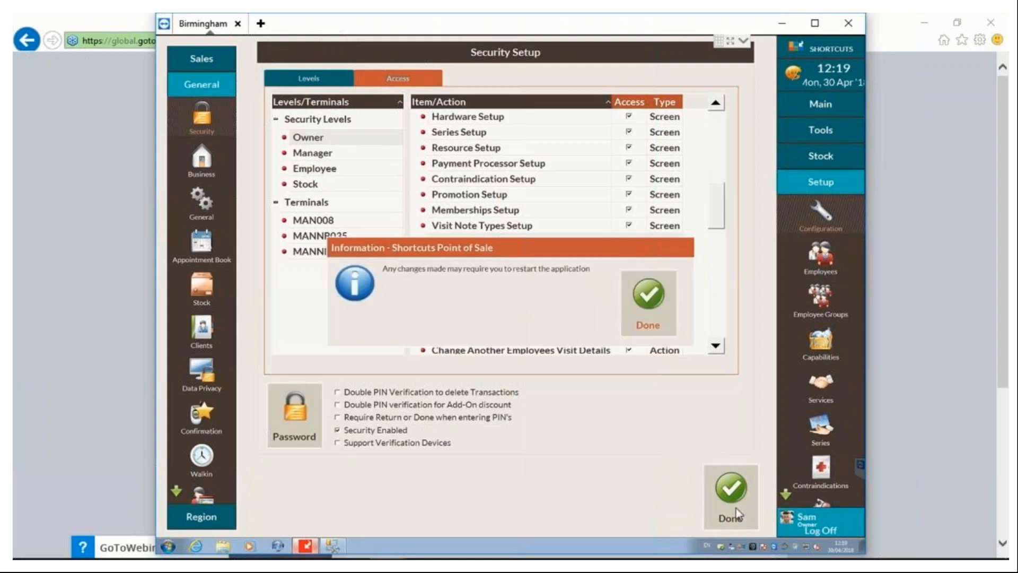
{"action": "left_click", "coordinate": [655, 319]}
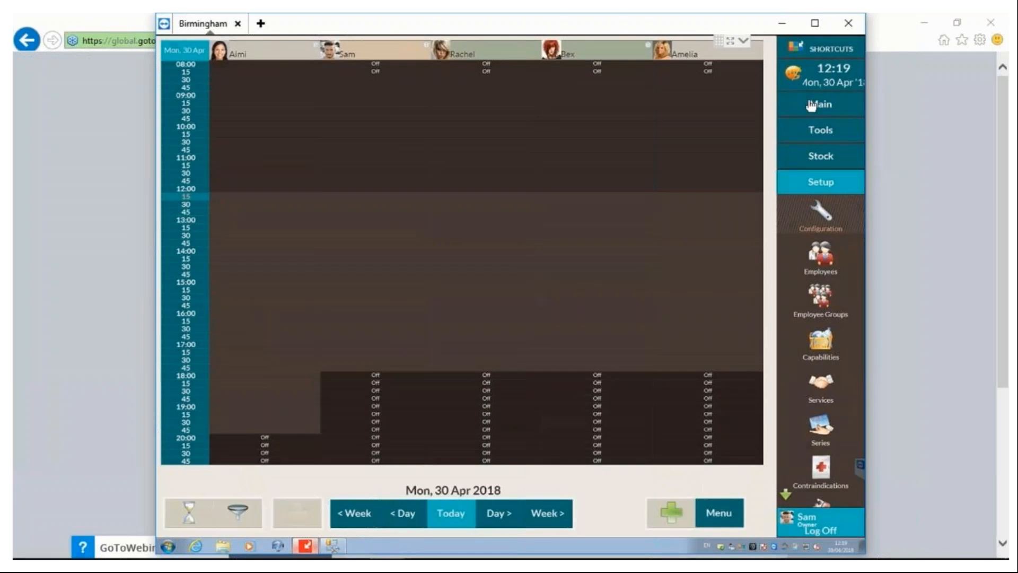
{"action": "left_click", "coordinate": [811, 105]}
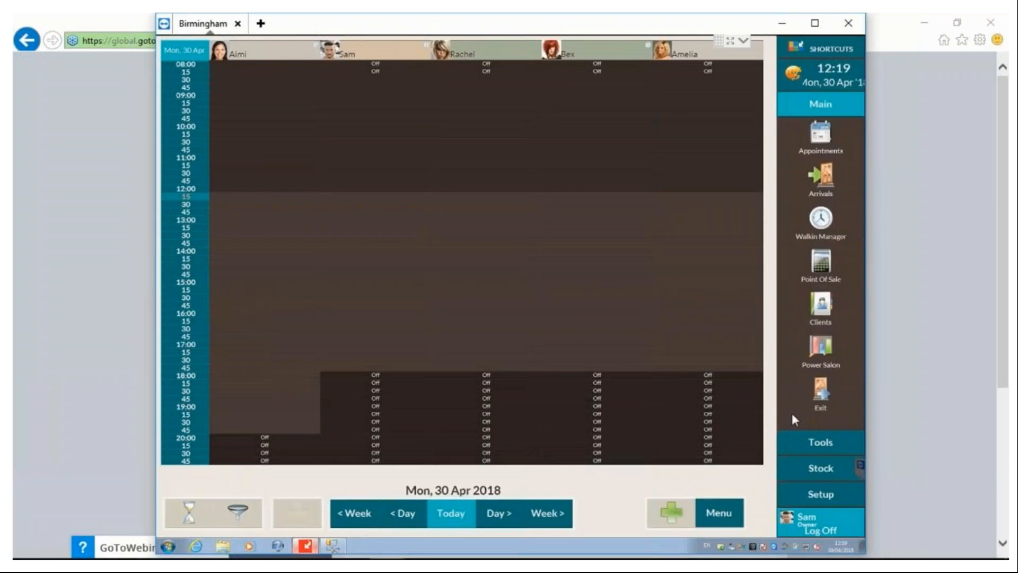
{"action": "left_click", "coordinate": [786, 415]}
{"action": "left_click", "coordinate": [821, 390]}
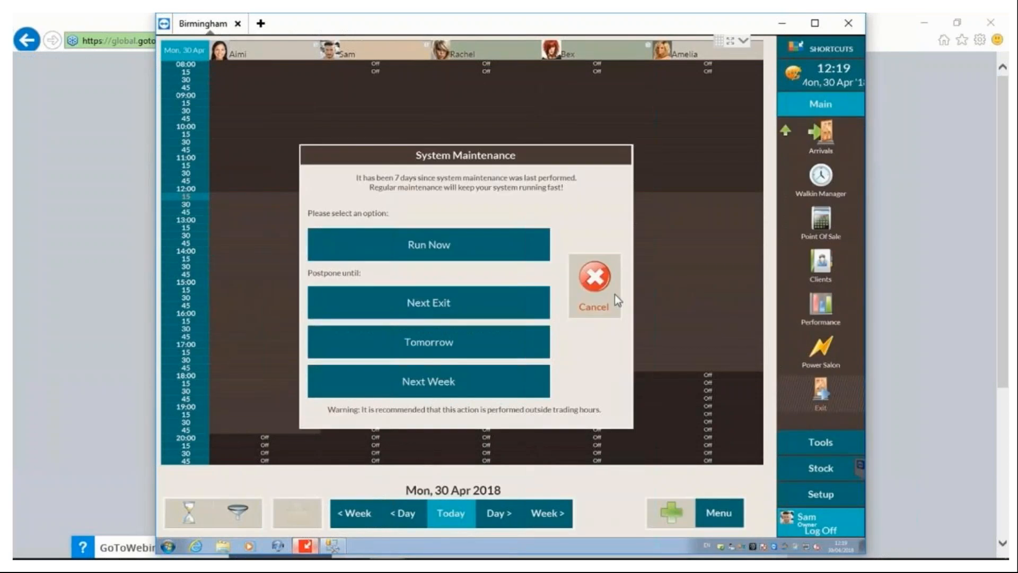
{"action": "left_click", "coordinate": [597, 296]}
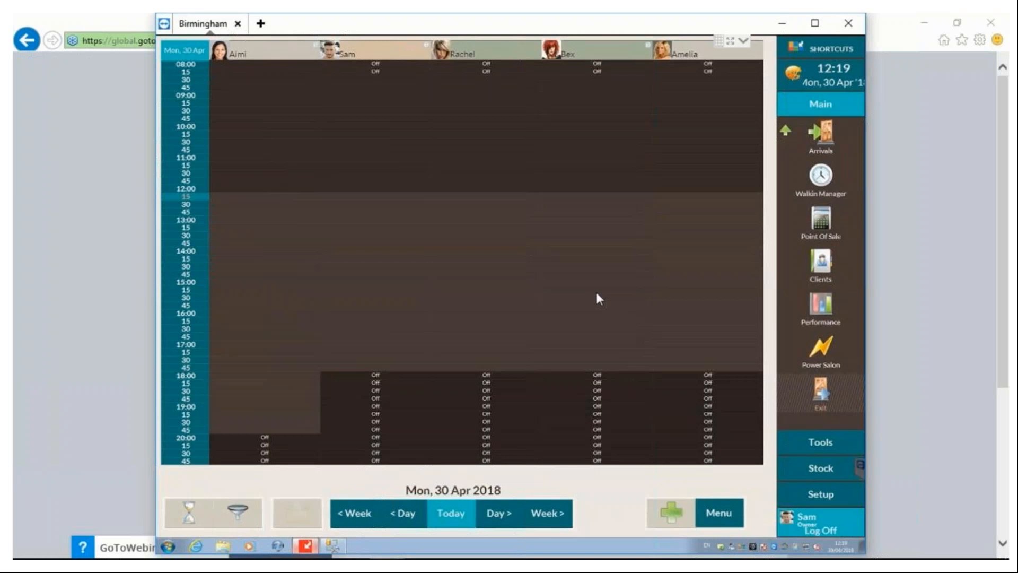
In Data Privacy Setup, insert "Hair & Beauty" before "Salon" in the opening sentence of the privacy policy text
{"action": "left_click", "coordinate": [807, 498]}
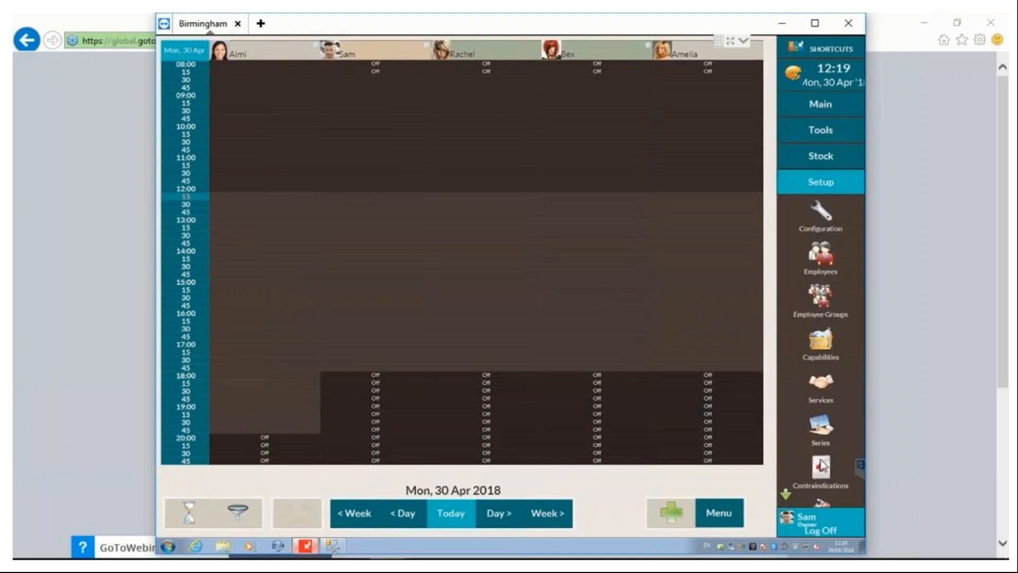
{"action": "left_click", "coordinate": [821, 212]}
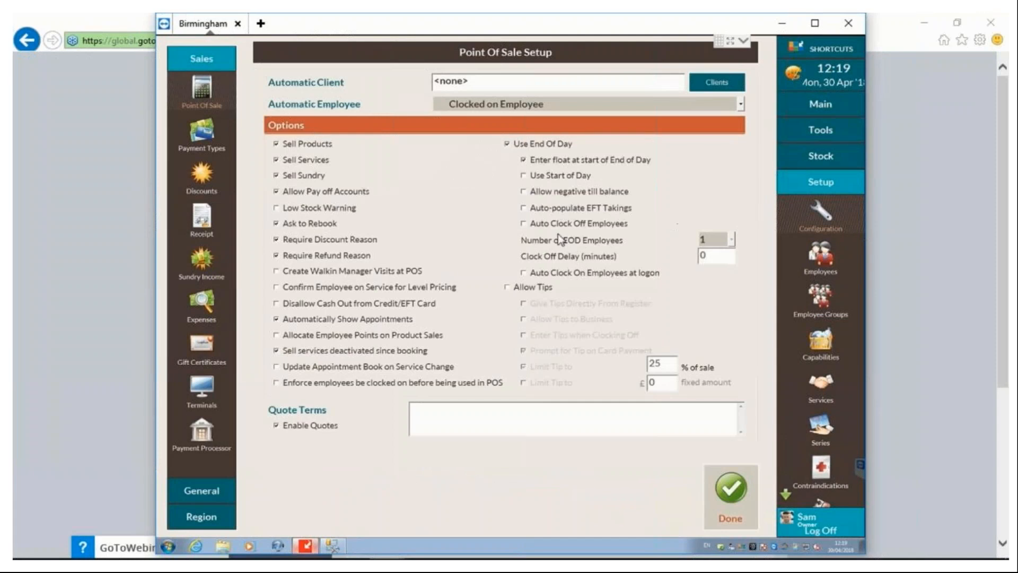
{"action": "left_click", "coordinate": [202, 490]}
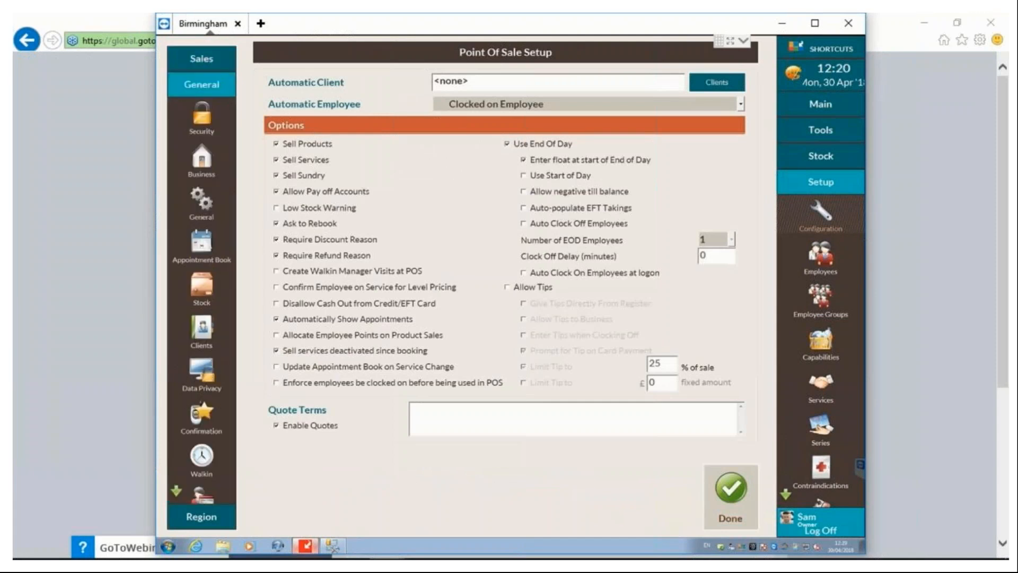
{"action": "left_click", "coordinate": [207, 372]}
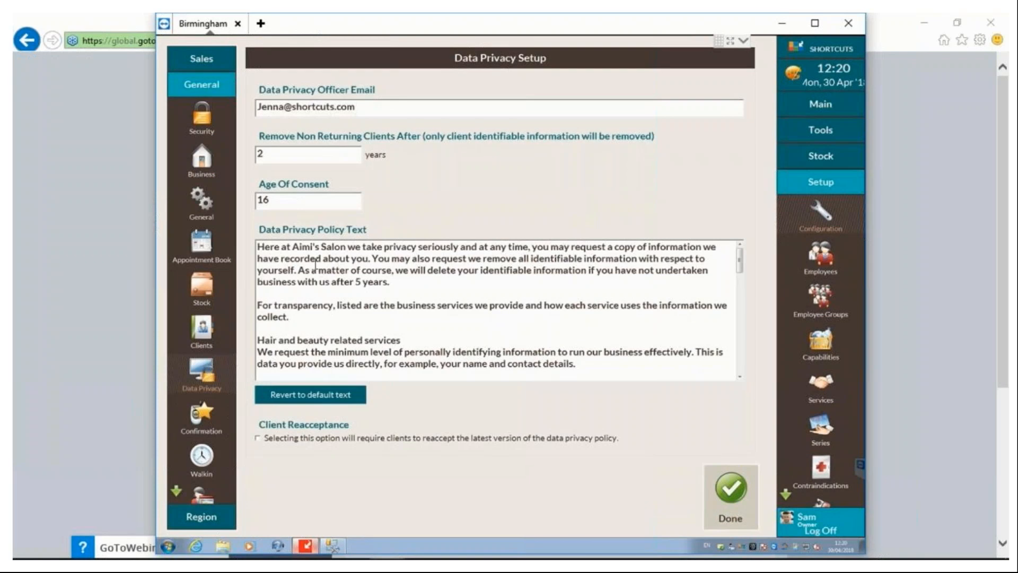
{"action": "left_click", "coordinate": [323, 248]}
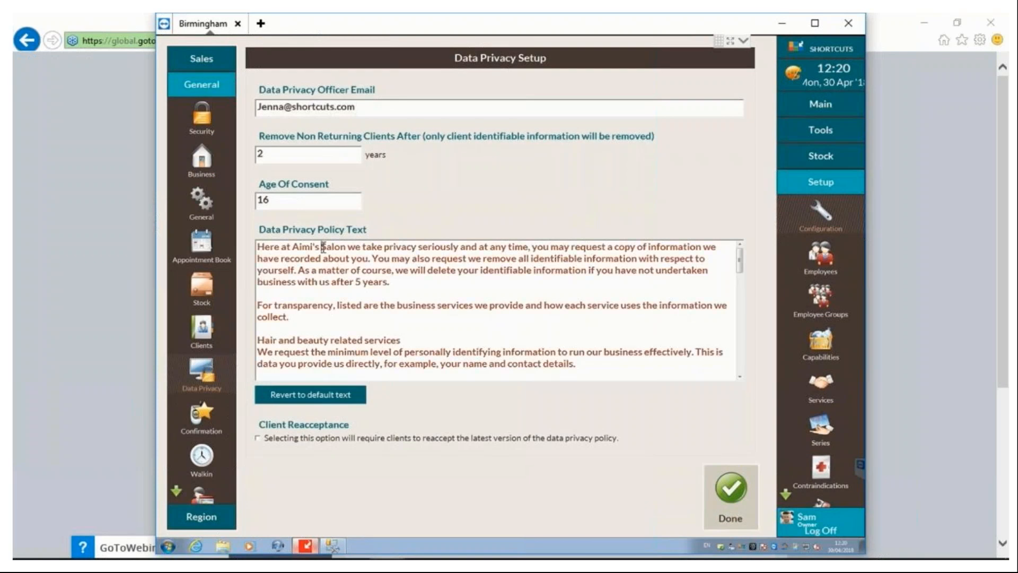
{"action": "type", "text": "Hair & Beauty"}
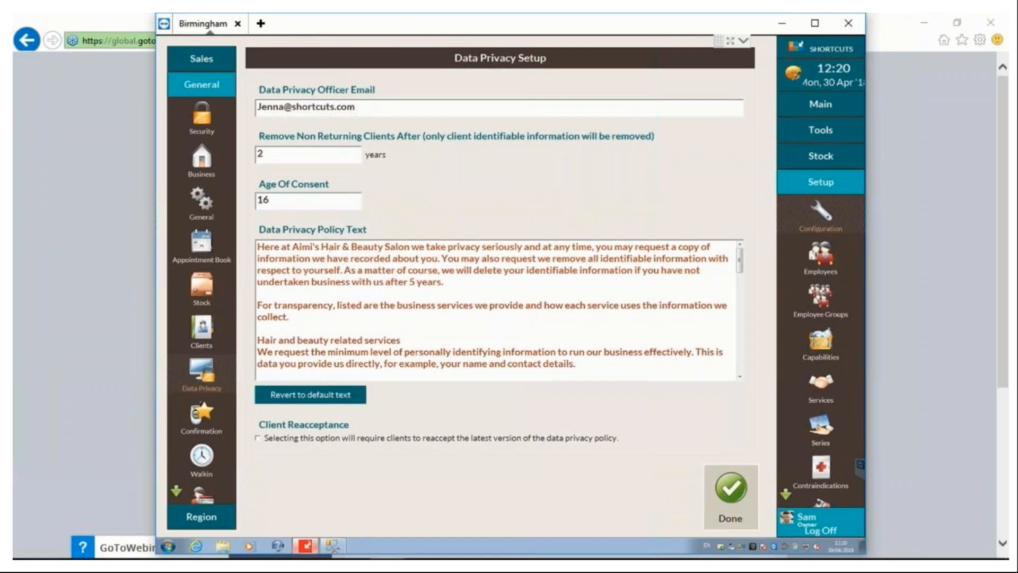
Require clients to reaccept the latest data privacy policy and save the data privacy settings
{"action": "left_click", "coordinate": [257, 439]}
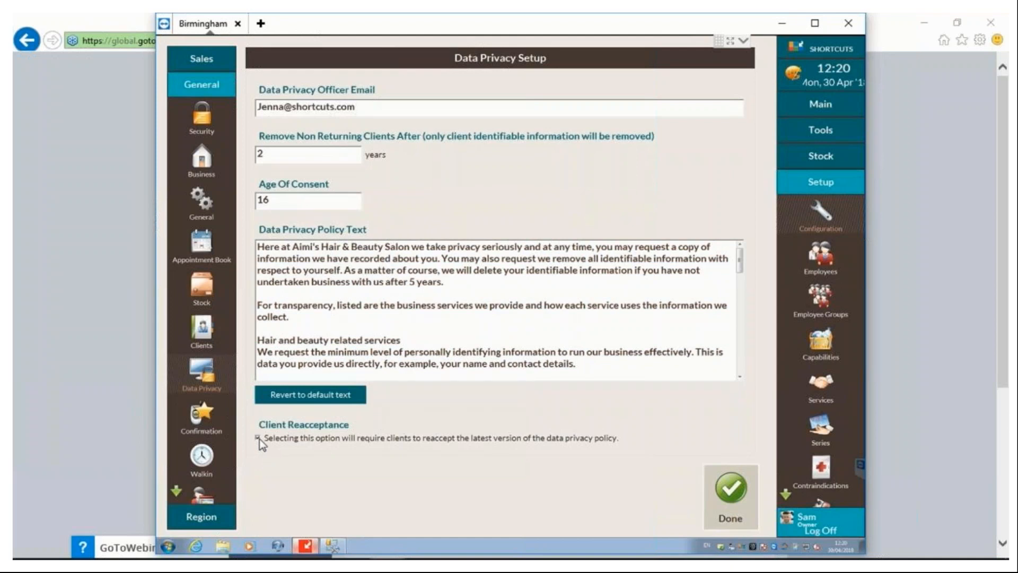
{"action": "left_click", "coordinate": [287, 106]}
{"action": "left_click_drag", "start_coordinate": [354, 106], "coordinate": [247, 93]}
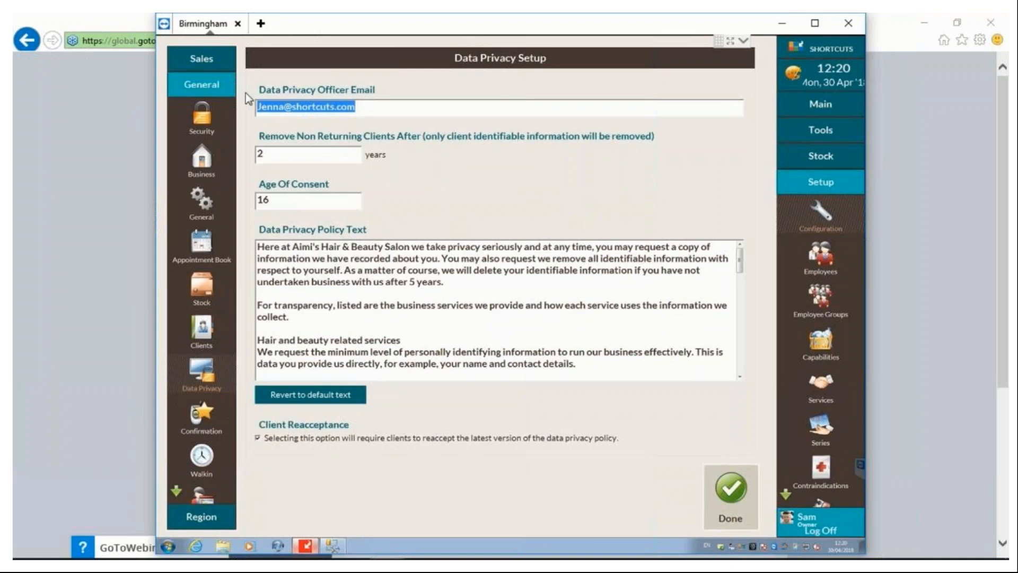
{"action": "key", "text": "Tab"}
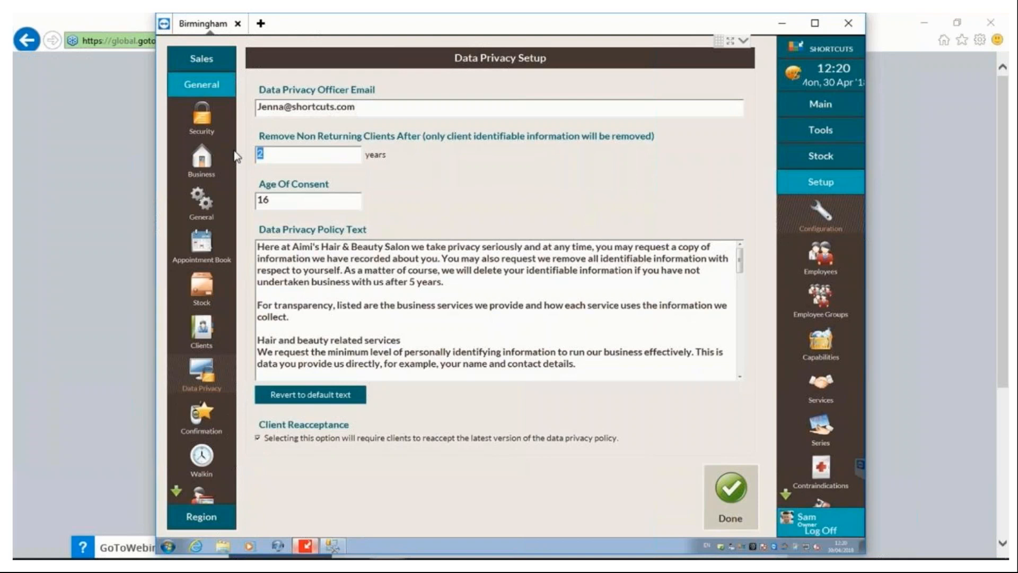
{"action": "key", "text": "Tab"}
{"action": "left_click", "coordinate": [745, 504]}
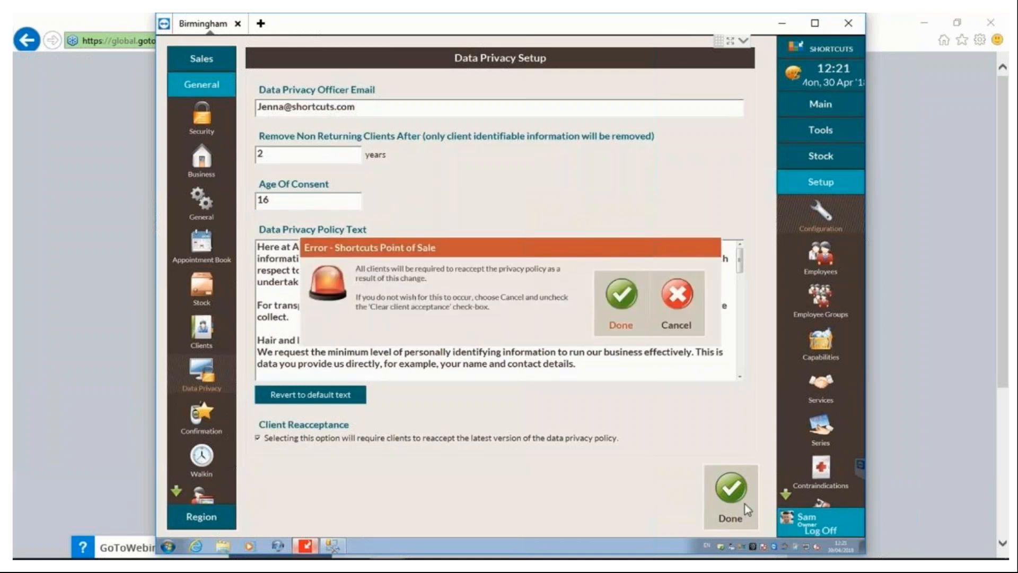
{"action": "left_click", "coordinate": [622, 297]}
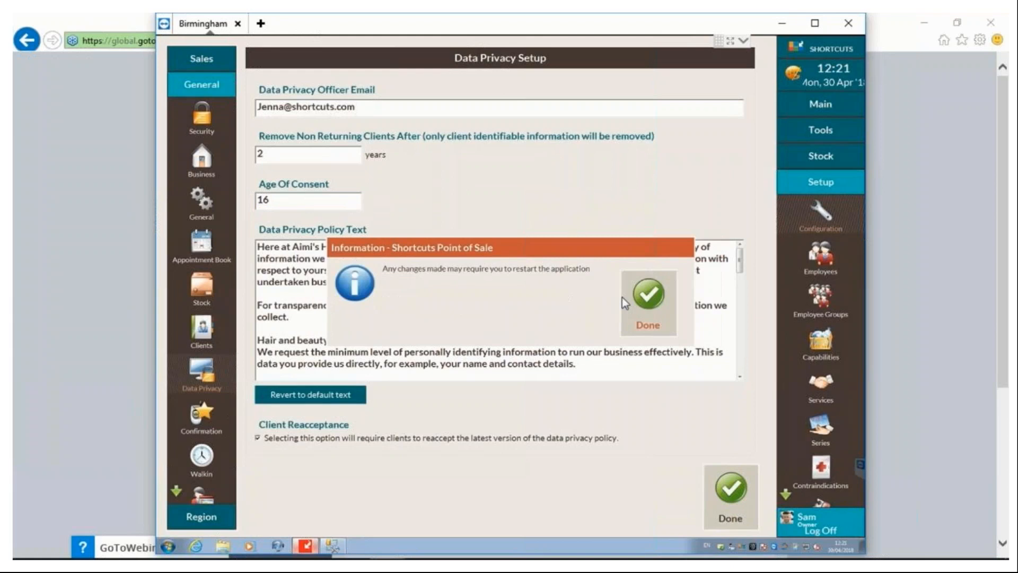
{"action": "left_click", "coordinate": [652, 296]}
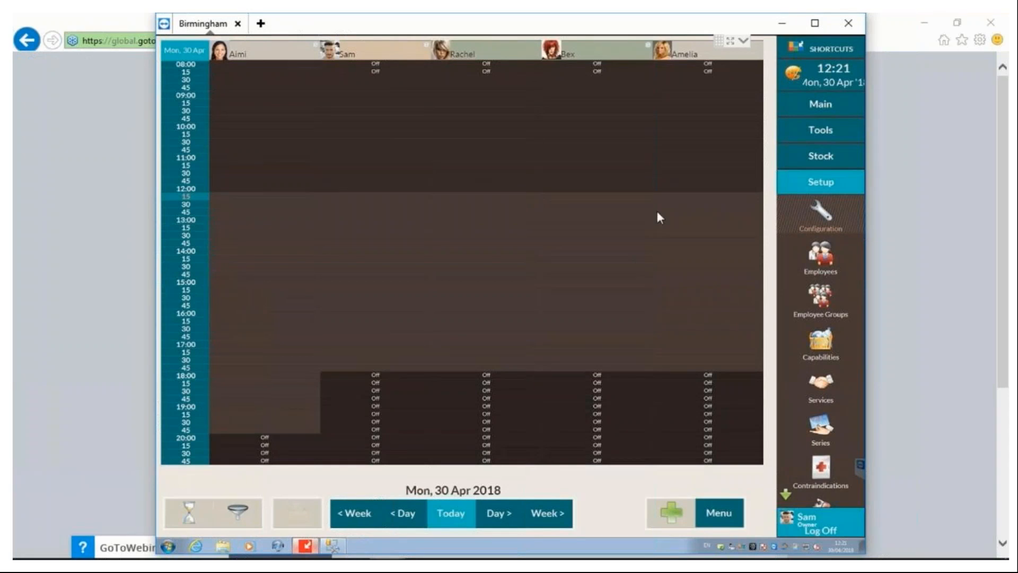
{"action": "left_click", "coordinate": [803, 106]}
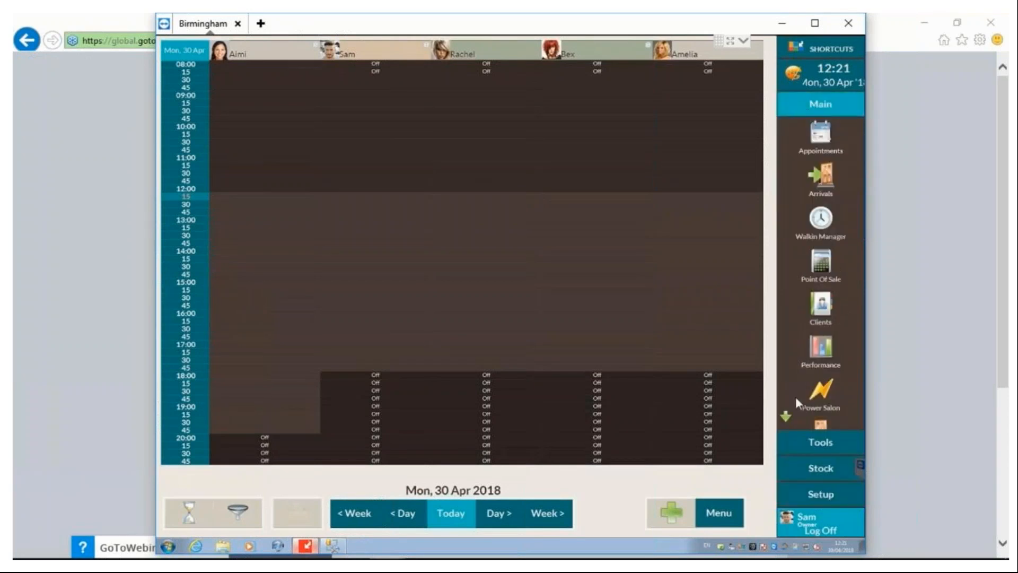
{"action": "left_click", "coordinate": [784, 418]}
{"action": "left_click", "coordinate": [818, 393]}
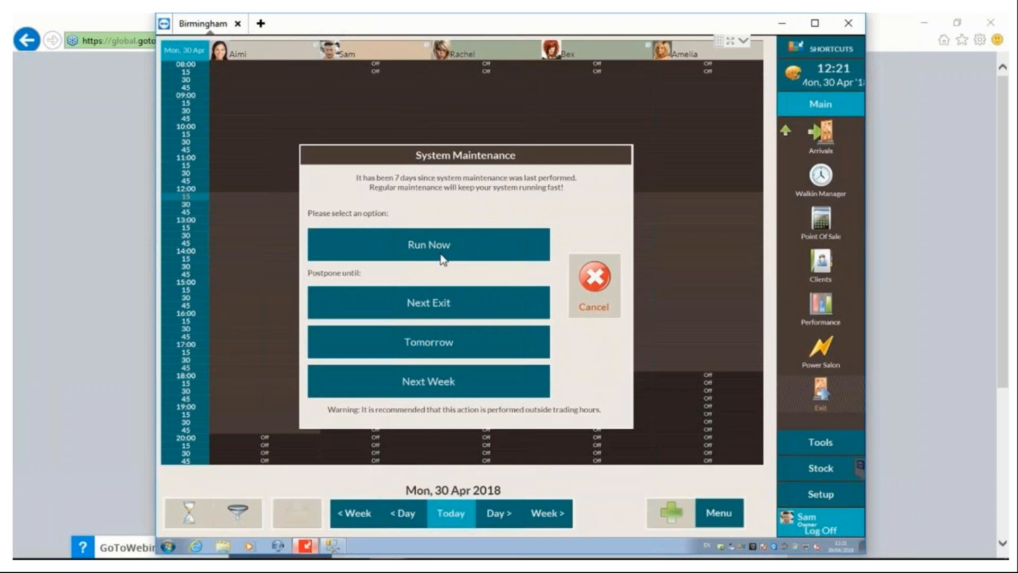
{"action": "left_click", "coordinate": [596, 285]}
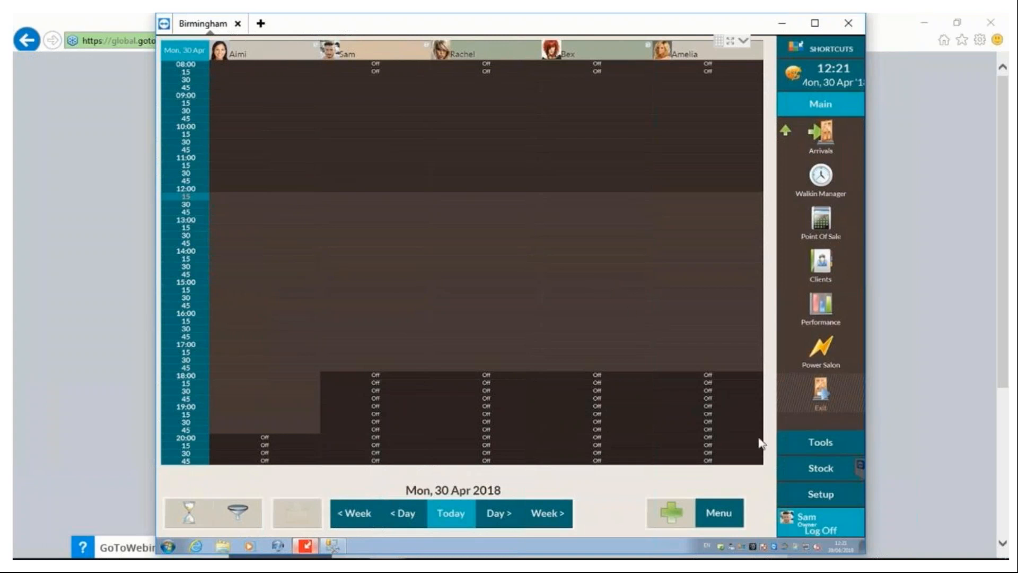
Open the New Client Layout settings for clients in the general configuration
{"action": "left_click", "coordinate": [812, 493]}
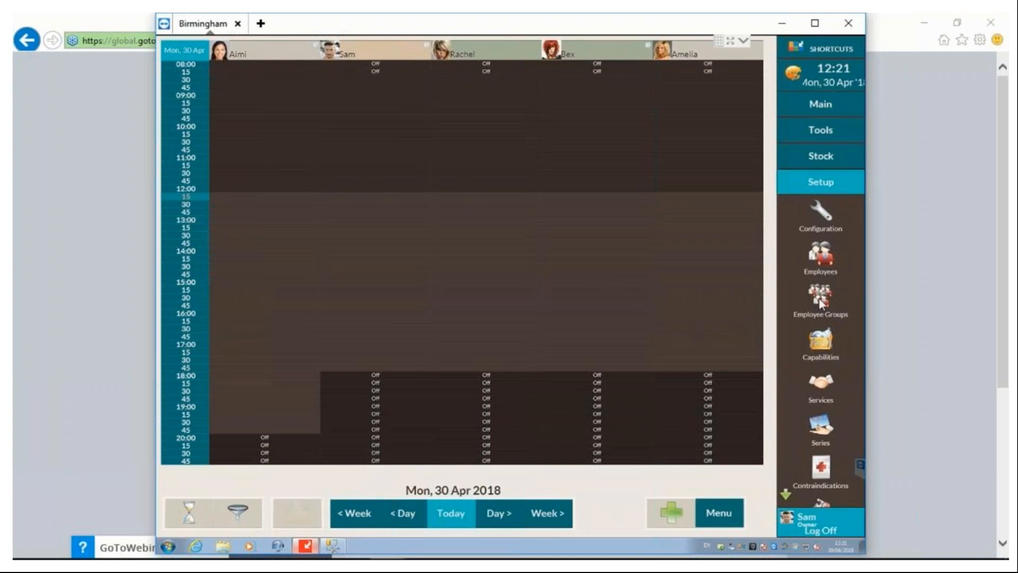
{"action": "left_click", "coordinate": [830, 214]}
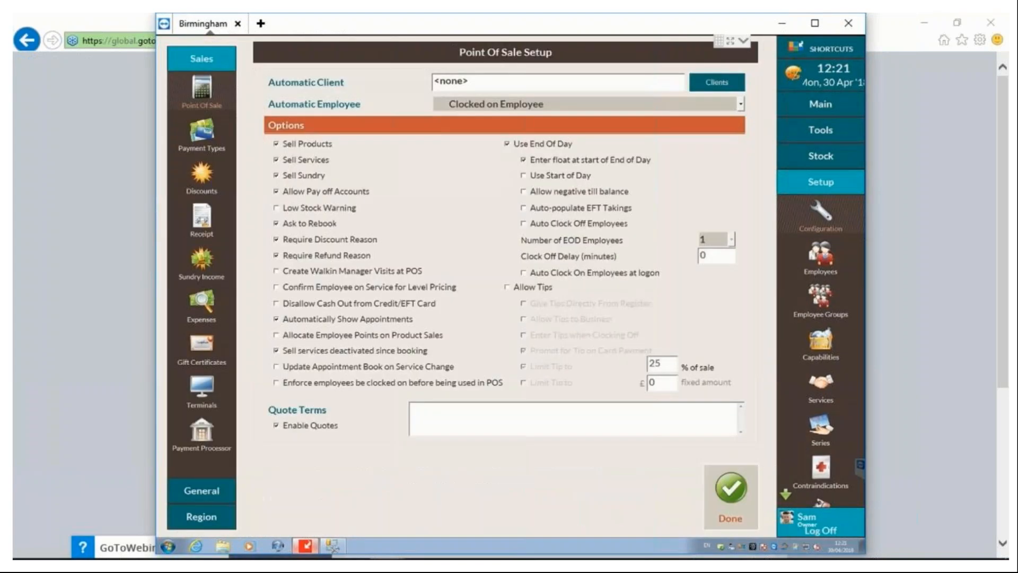
{"action": "left_click", "coordinate": [201, 489]}
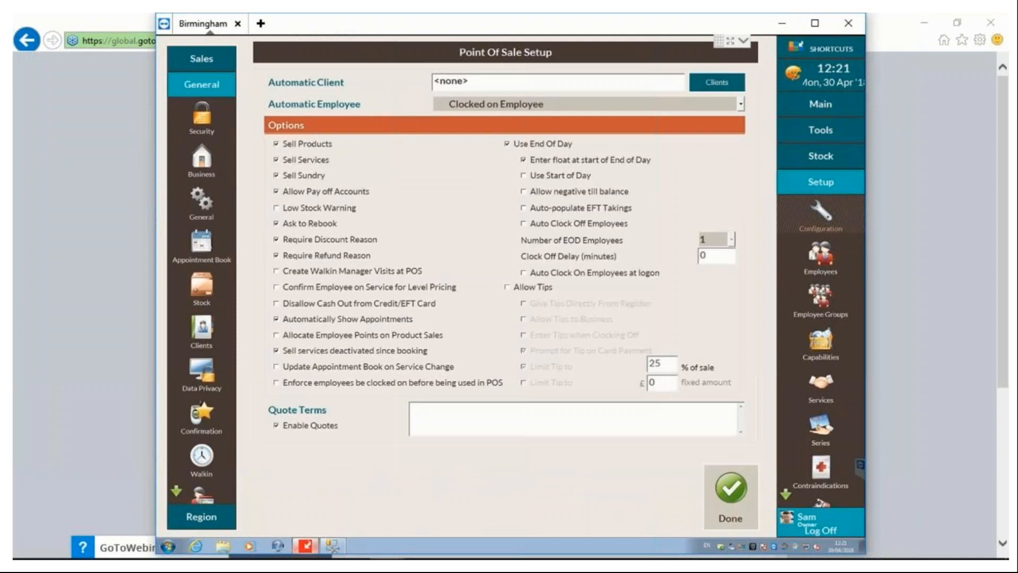
{"action": "left_click", "coordinate": [208, 332]}
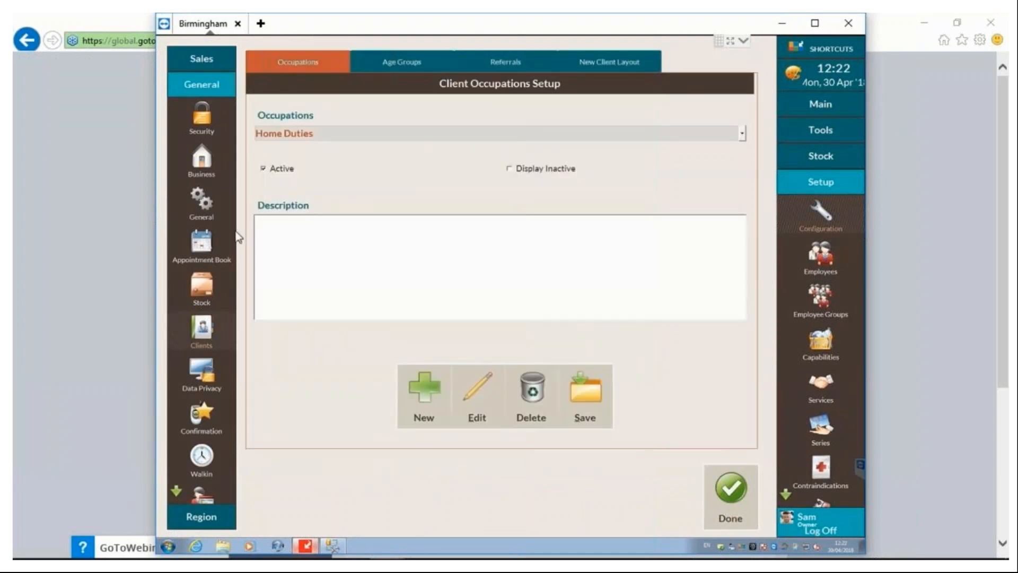
{"action": "left_click", "coordinate": [608, 63]}
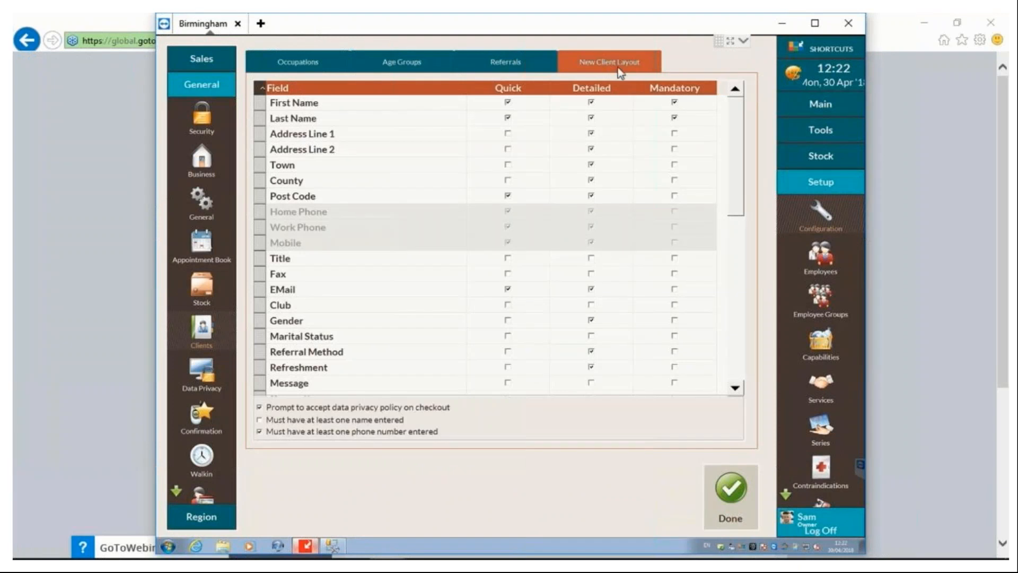
Review the communication consent, Privacy Policy and checkout prompt options in the new client layout, and close the configuration
{"action": "left_click_drag", "start_coordinate": [735, 180], "coordinate": [731, 261]}
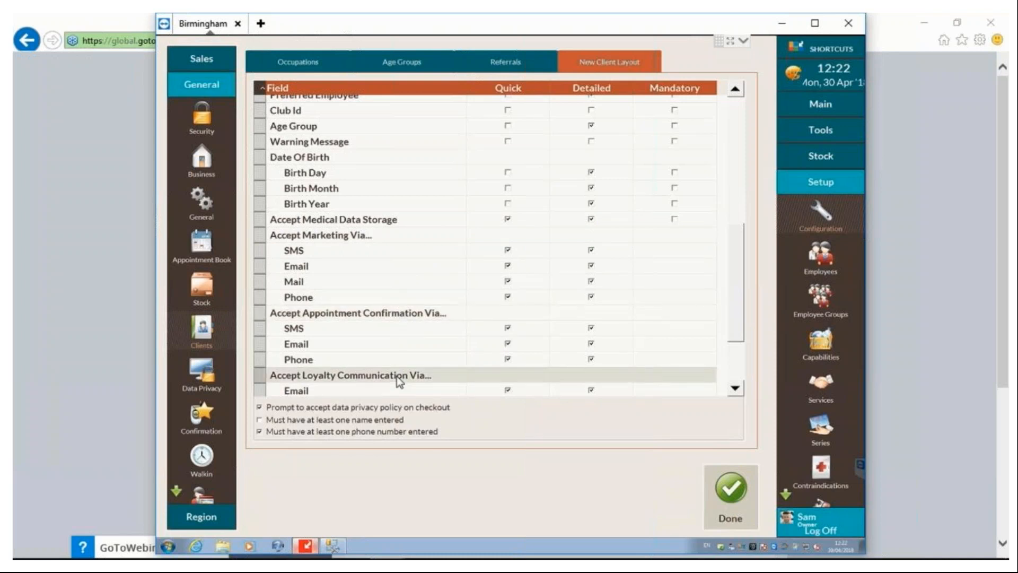
{"action": "scroll", "coordinate": [397, 377], "scroll_direction": "down", "scroll_amount": 2}
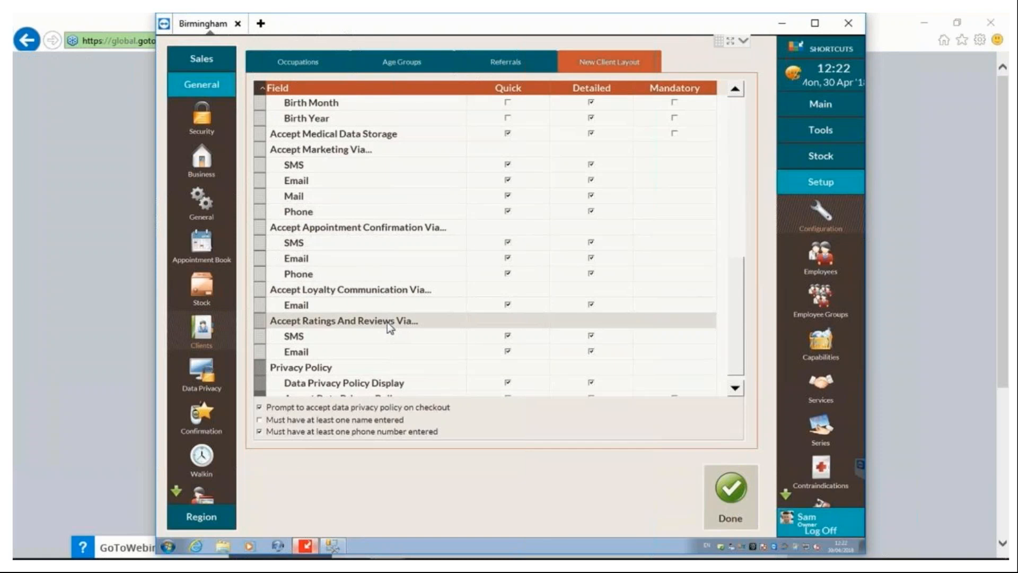
{"action": "scroll", "coordinate": [384, 348], "scroll_direction": "down", "scroll_amount": 1}
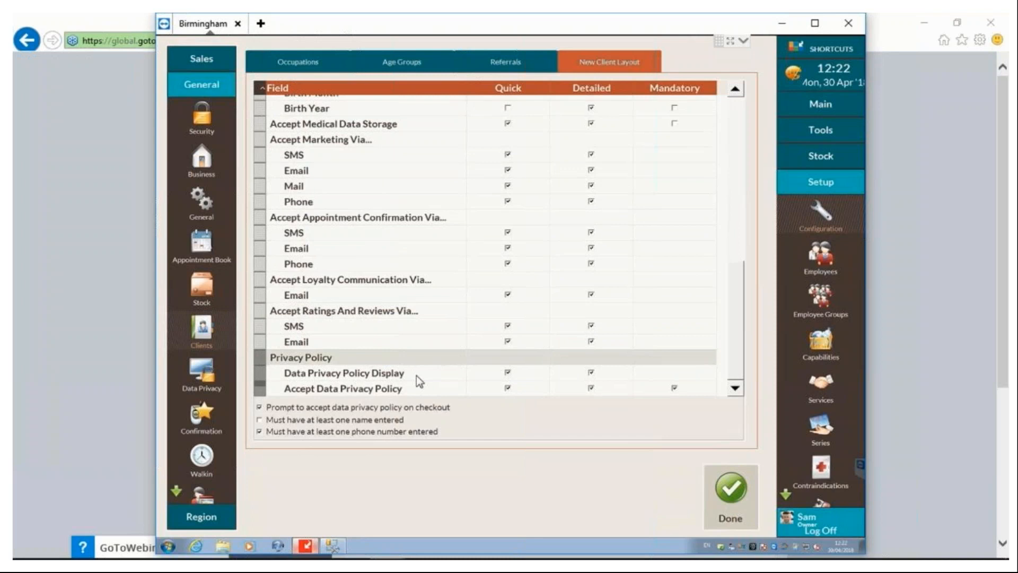
{"action": "left_click", "coordinate": [260, 408]}
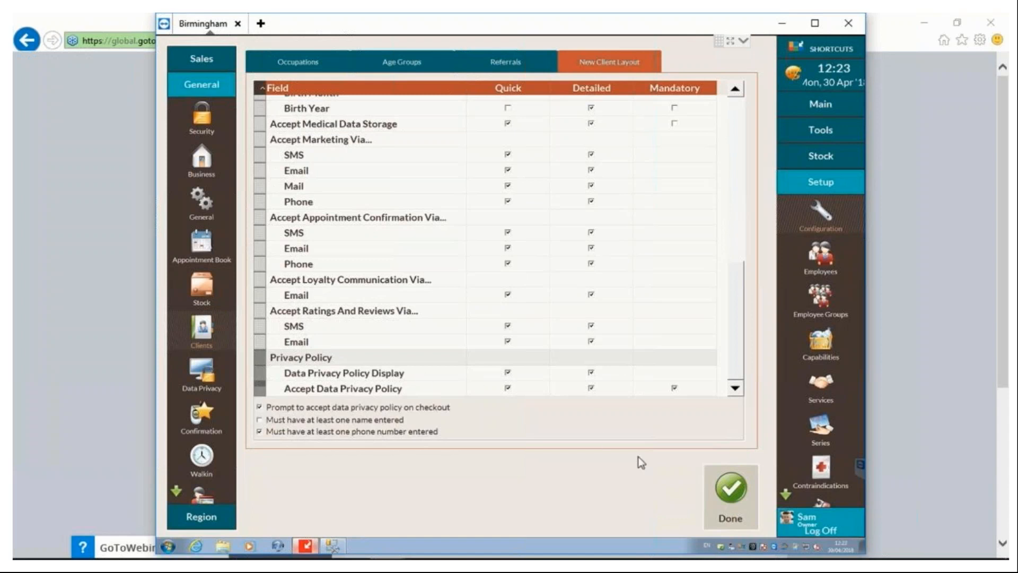
{"action": "left_click", "coordinate": [740, 500]}
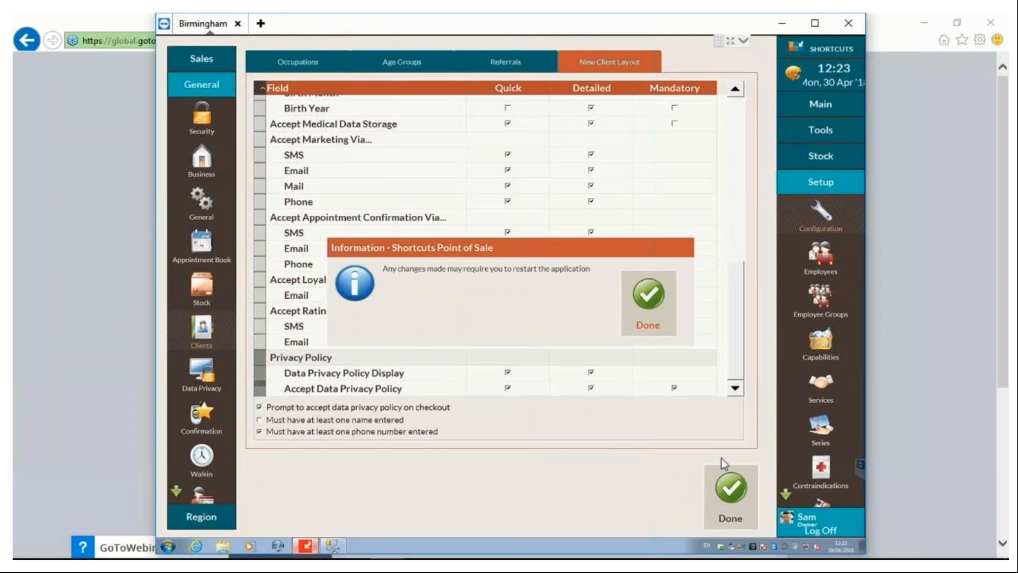
{"action": "left_click", "coordinate": [649, 297]}
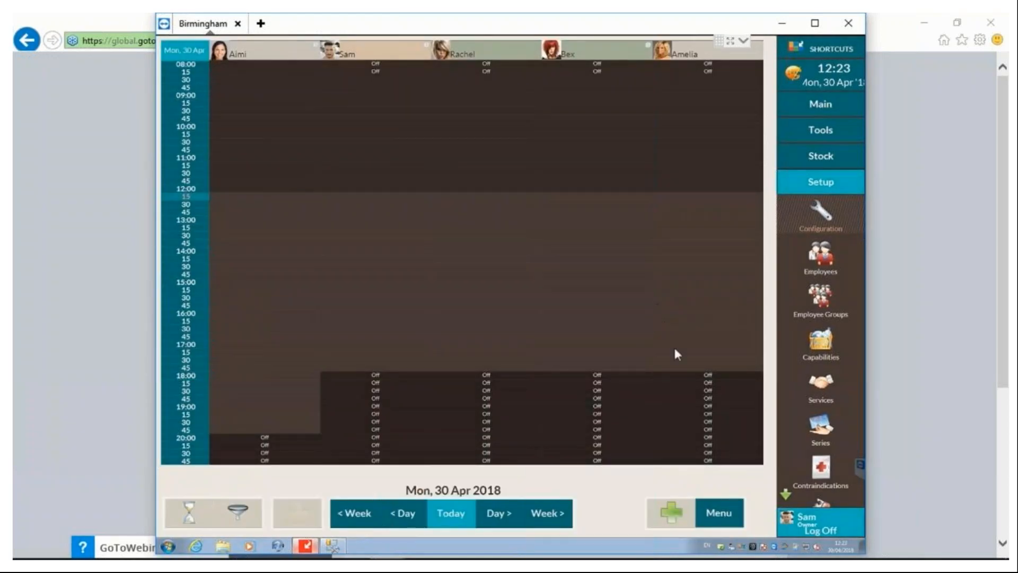
Log off and sign back in to the owner's account with its PIN
{"action": "left_click", "coordinate": [822, 530]}
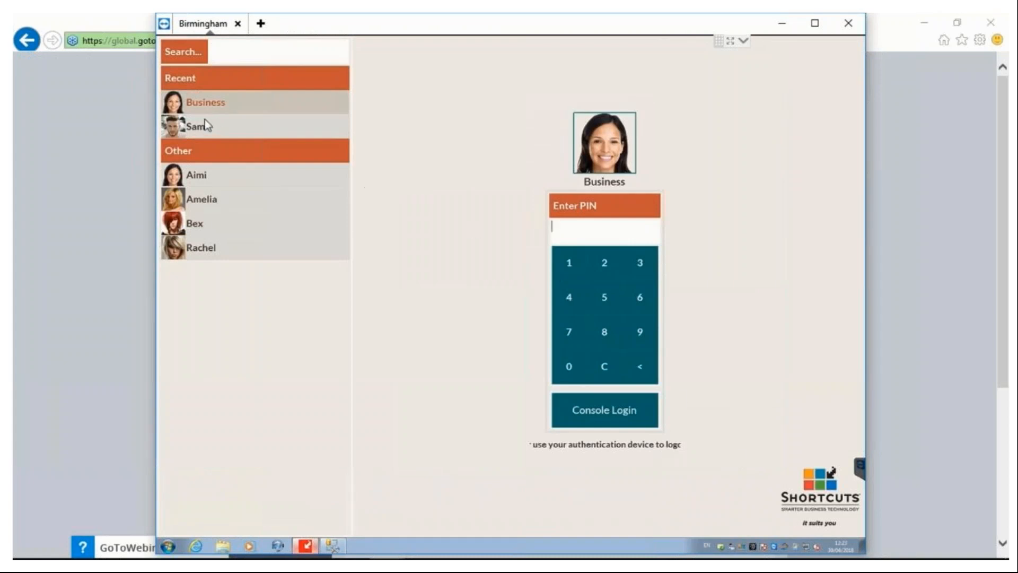
{"action": "left_click", "coordinate": [191, 126]}
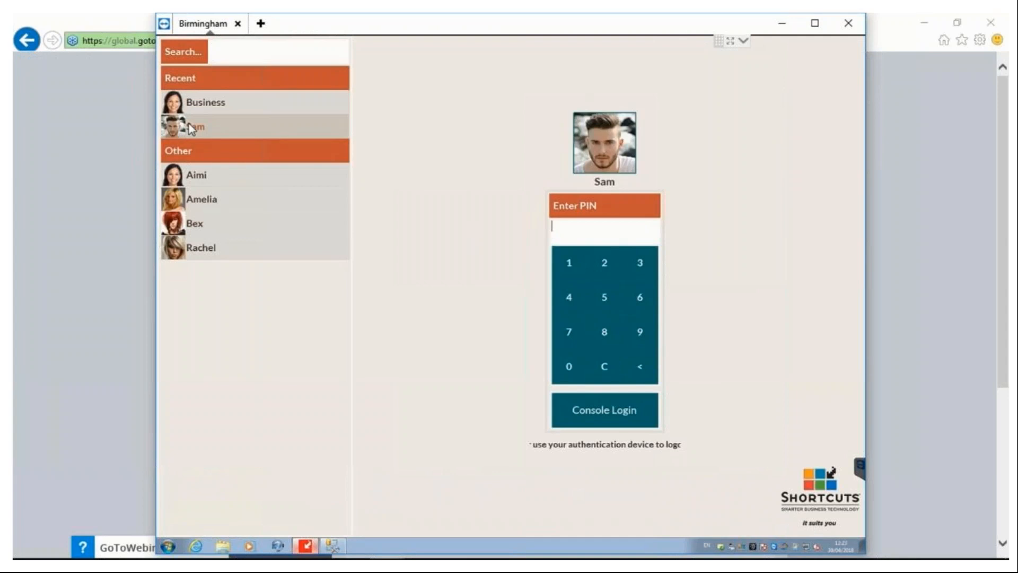
{"action": "left_click", "coordinate": [573, 260]}
{"action": "left_click", "coordinate": [605, 267]}
{"action": "left_click", "coordinate": [642, 264]}
{"action": "left_click", "coordinate": [574, 299]}
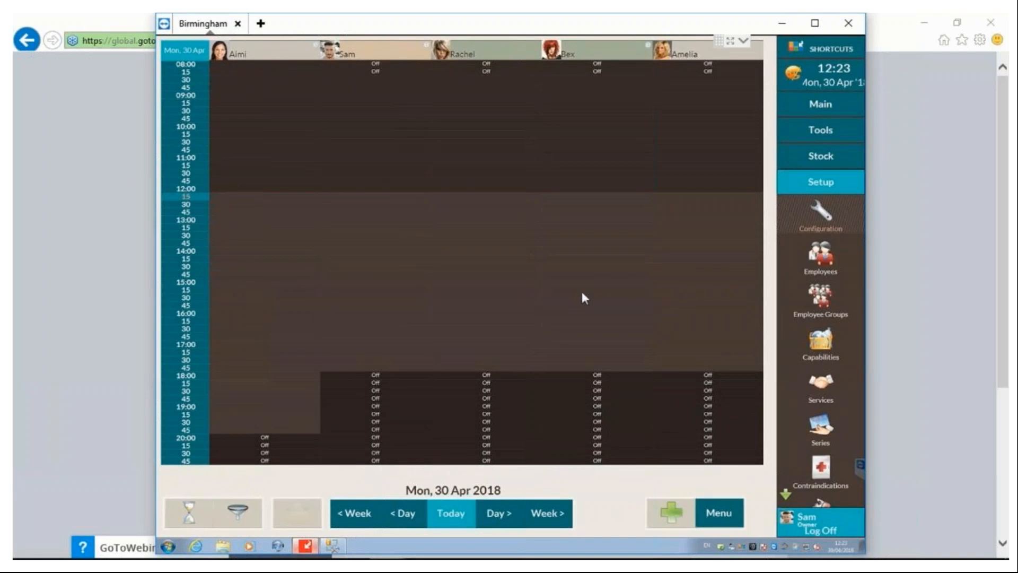
Search the client list by the client's first name and open the matching client card
{"action": "left_click", "coordinate": [817, 104]}
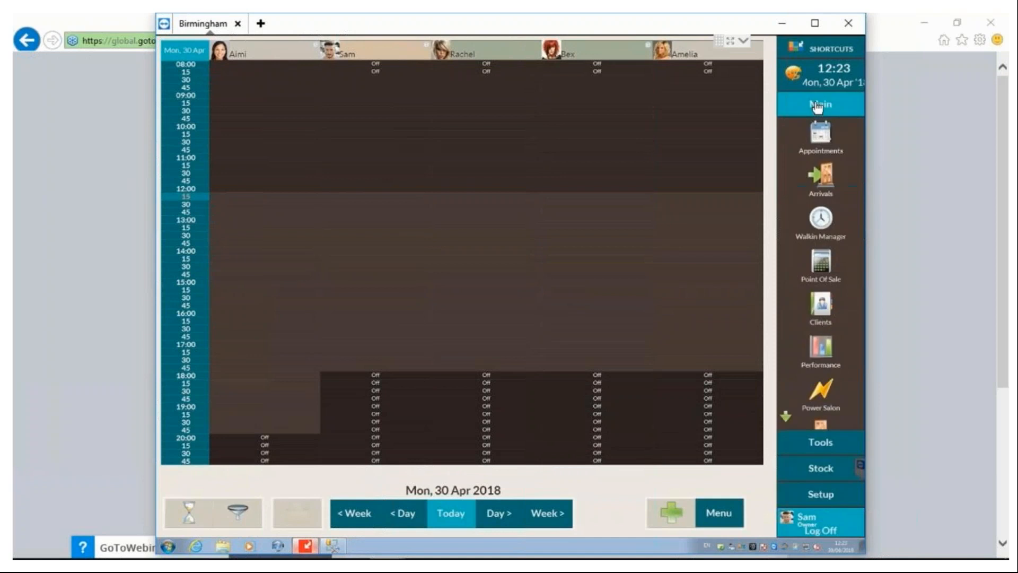
{"action": "left_click", "coordinate": [823, 305]}
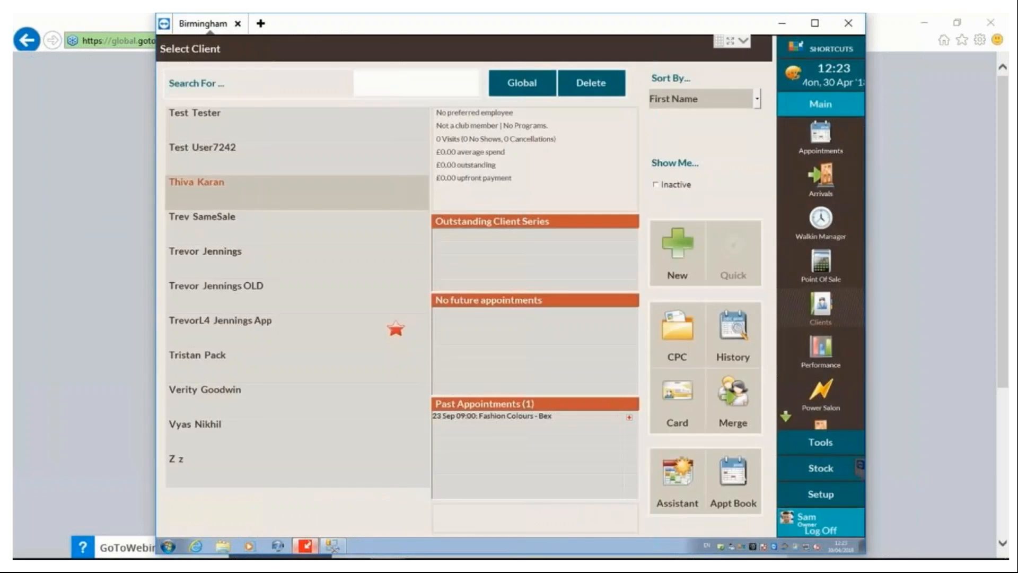
{"action": "type", "text": "A"}
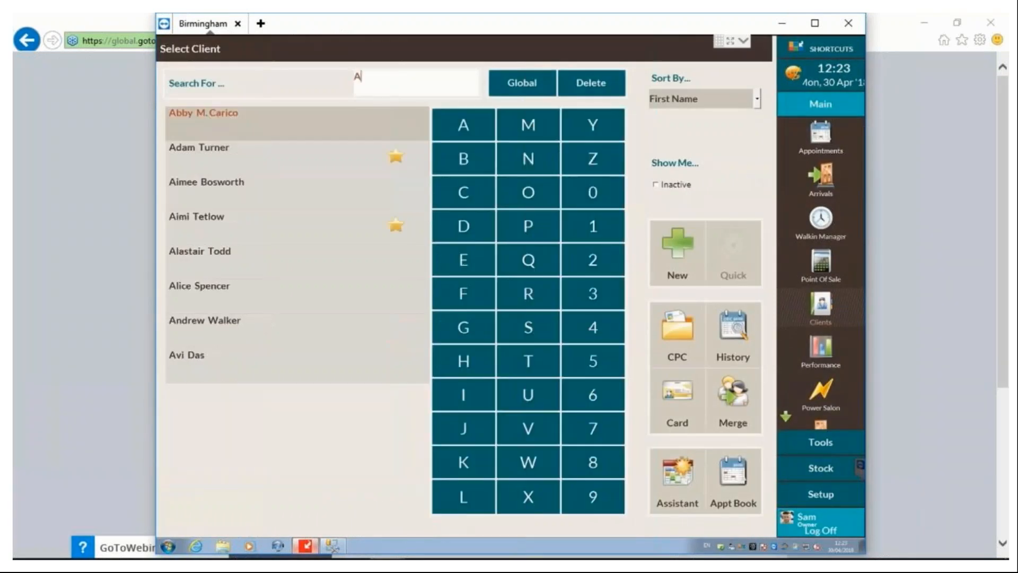
{"action": "type", "text": "IMI"}
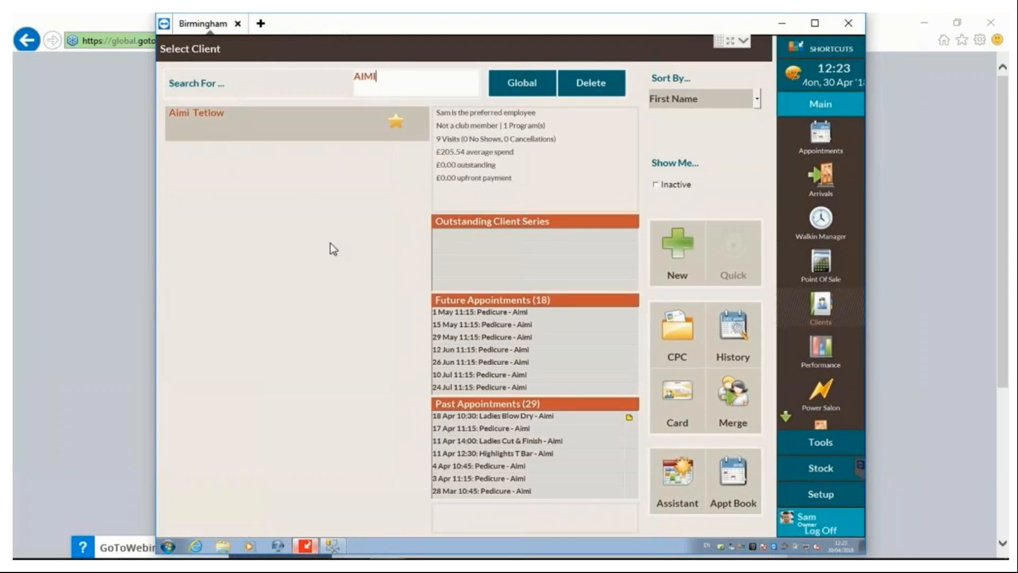
{"action": "left_click", "coordinate": [667, 403]}
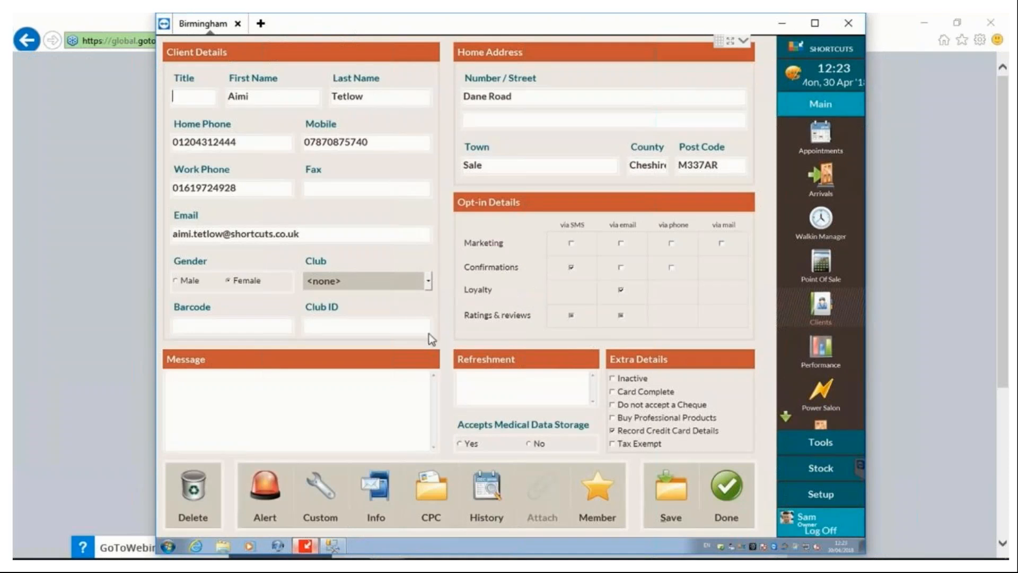
Check the privacy policy acceptance section in the client's extra information, and close the client card
{"action": "left_click", "coordinate": [388, 505]}
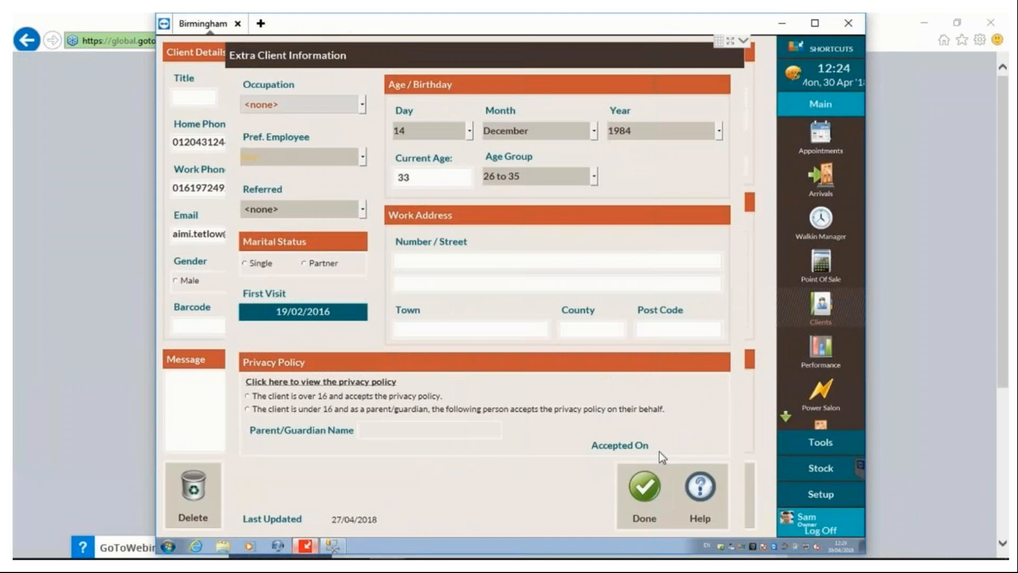
{"action": "left_click", "coordinate": [642, 494]}
{"action": "left_click", "coordinate": [715, 491]}
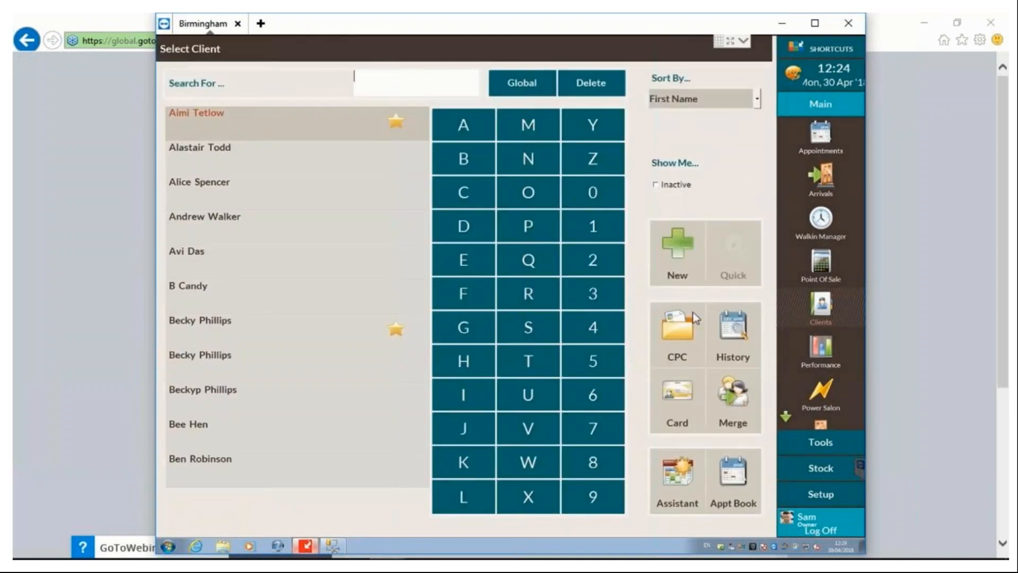
Start booking for the first employee on the appointment book, examine the quick new client form's consent options, and cancel the form
{"action": "left_click", "coordinate": [776, 146]}
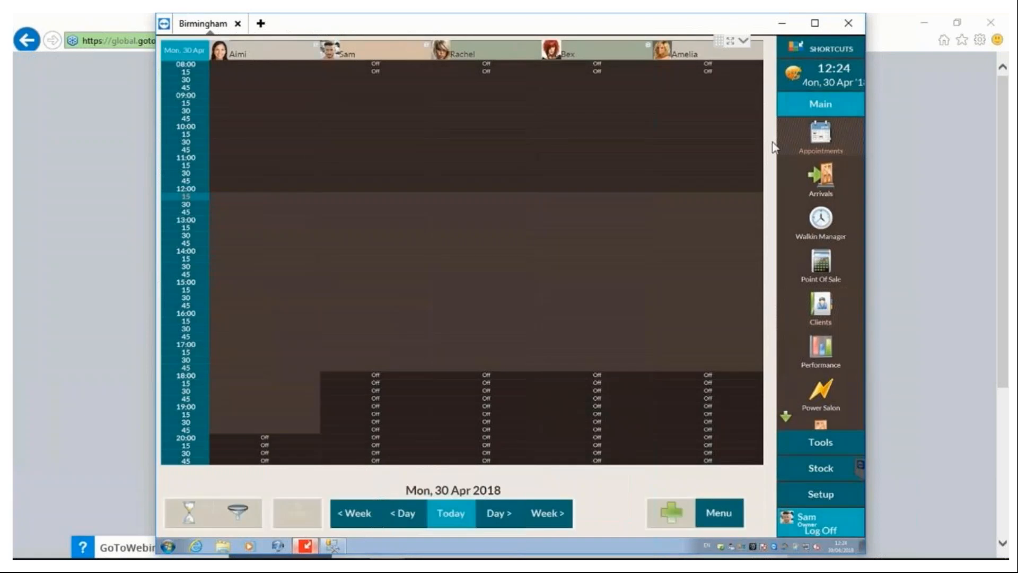
{"action": "left_click", "coordinate": [261, 219]}
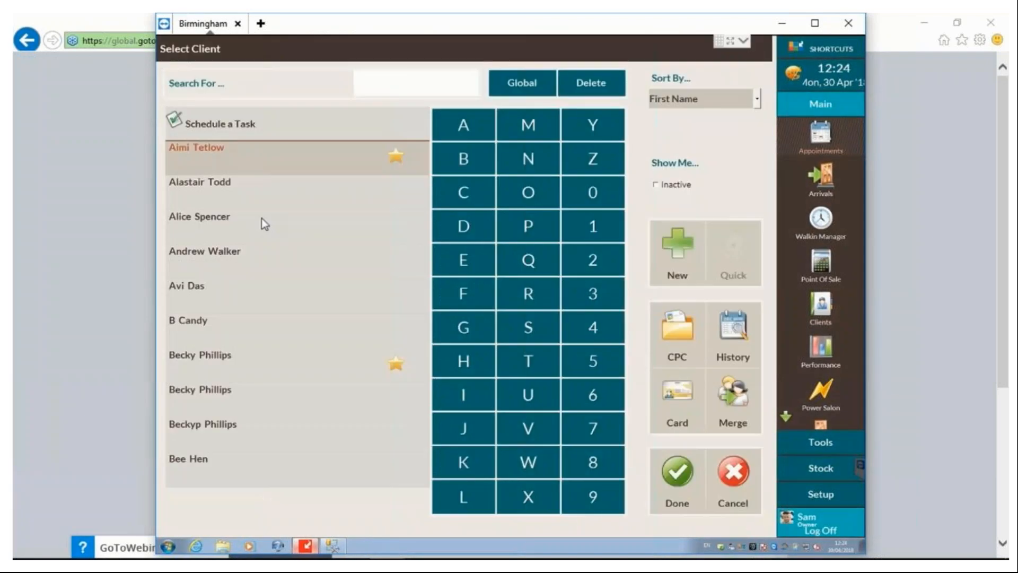
{"action": "left_click", "coordinate": [685, 254]}
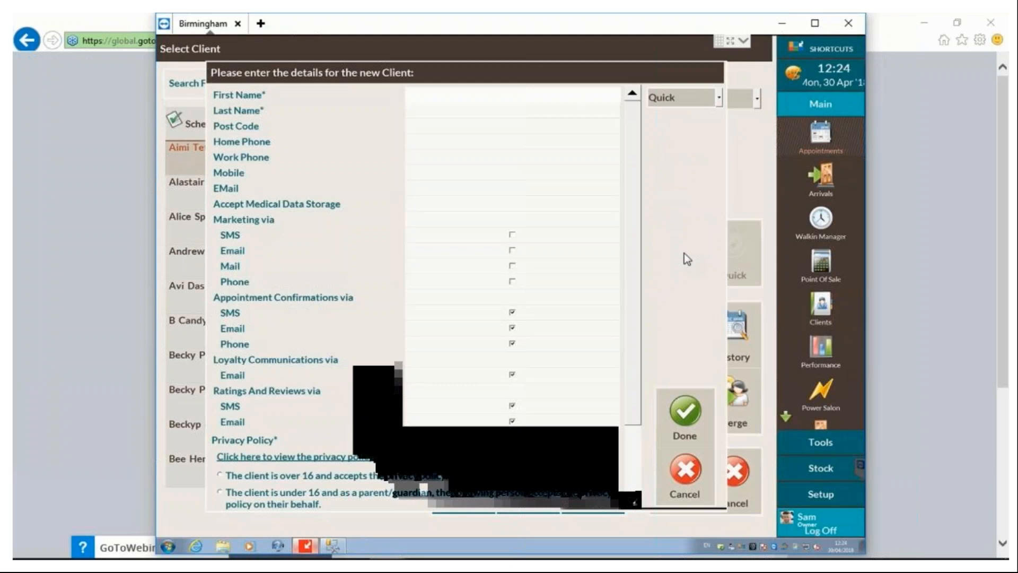
{"action": "left_click", "coordinate": [686, 485]}
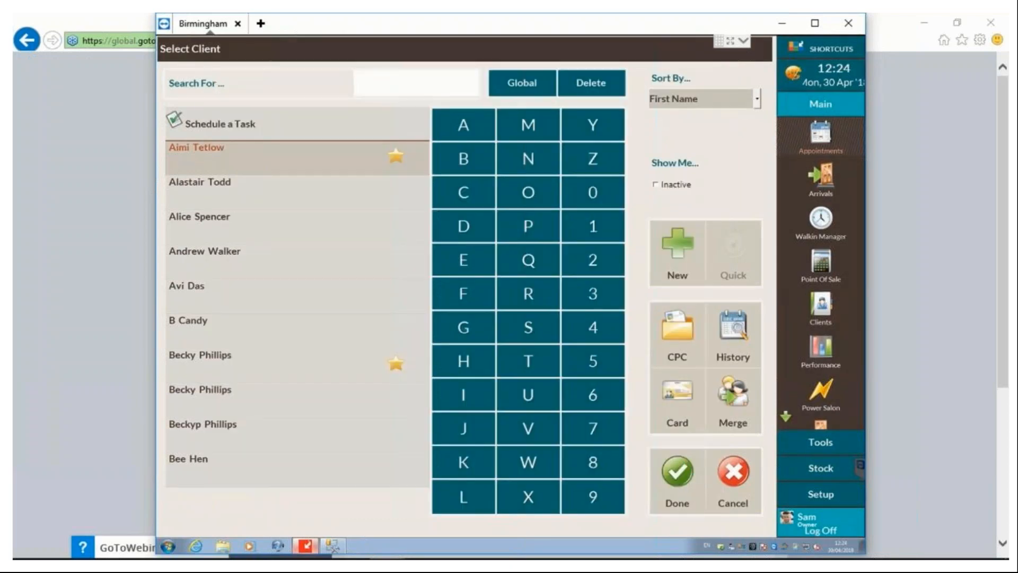
In Point Of Sale, find the client by first name and select them for the sale
{"action": "left_click", "coordinate": [821, 263]}
{"action": "left_click", "coordinate": [204, 88]}
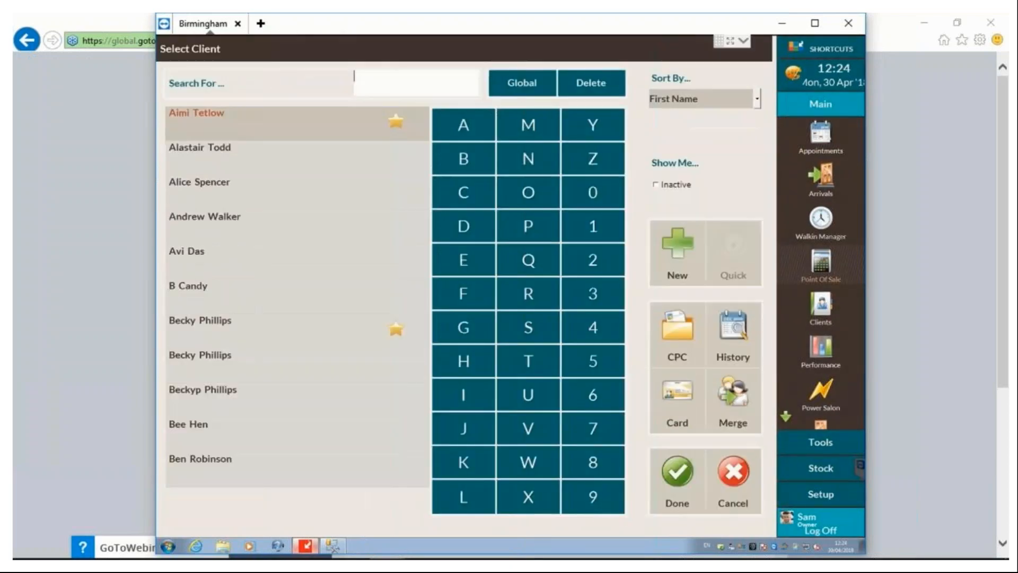
{"action": "type", "text": "AIMI"}
{"action": "left_click", "coordinate": [664, 486]}
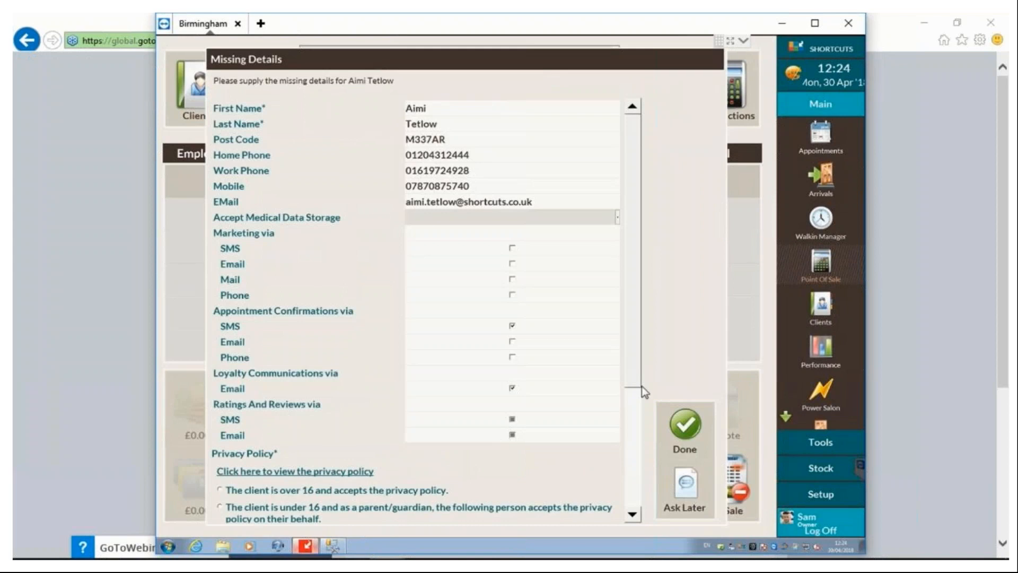
Record that the client is over 16 and accepts the privacy policy, view the policy text, and submit the missing details
{"action": "left_click_drag", "start_coordinate": [638, 374], "coordinate": [626, 492]}
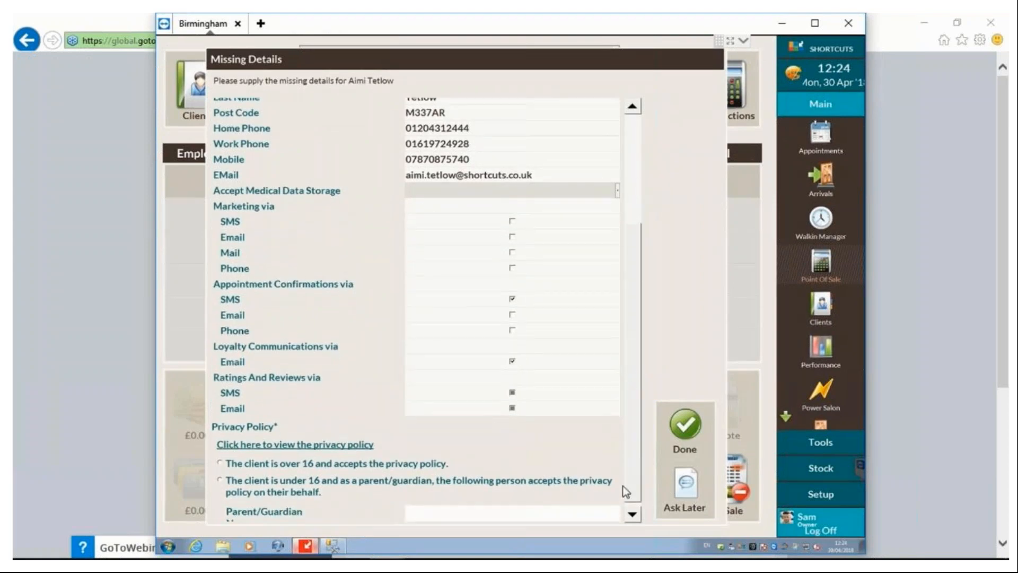
{"action": "left_click", "coordinate": [220, 463]}
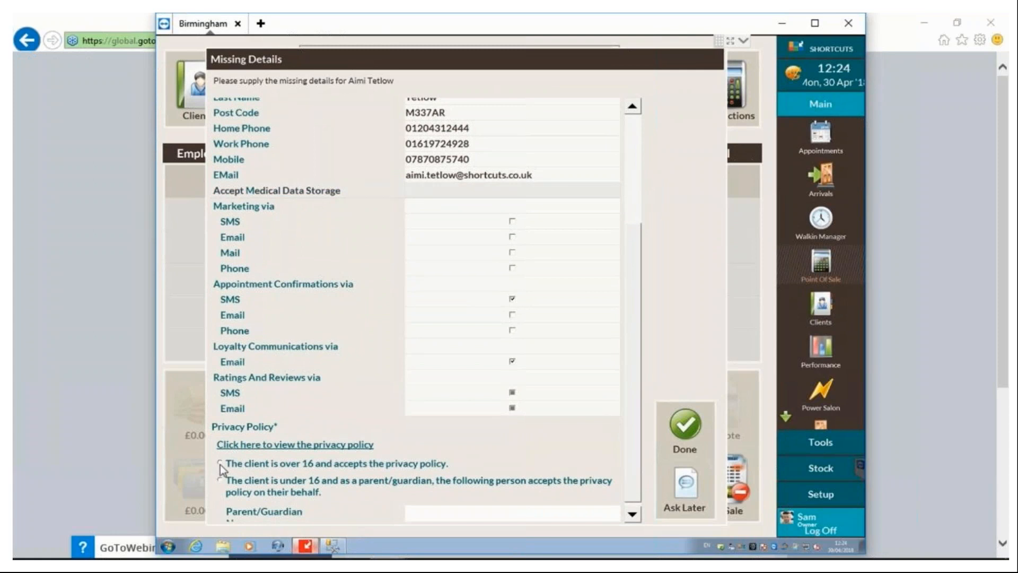
{"action": "left_click", "coordinate": [249, 445]}
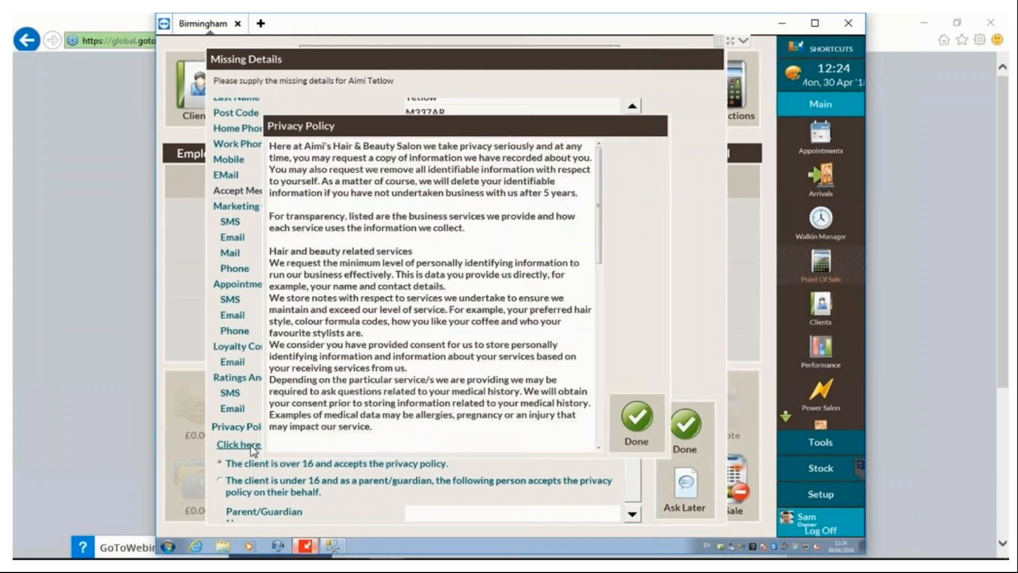
{"action": "left_click", "coordinate": [638, 431]}
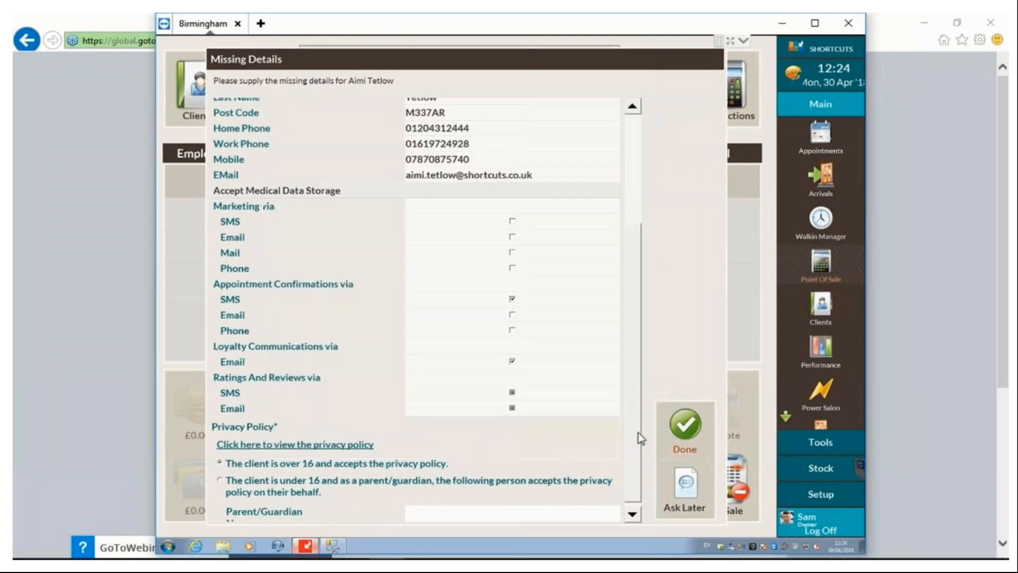
{"action": "left_click", "coordinate": [684, 428]}
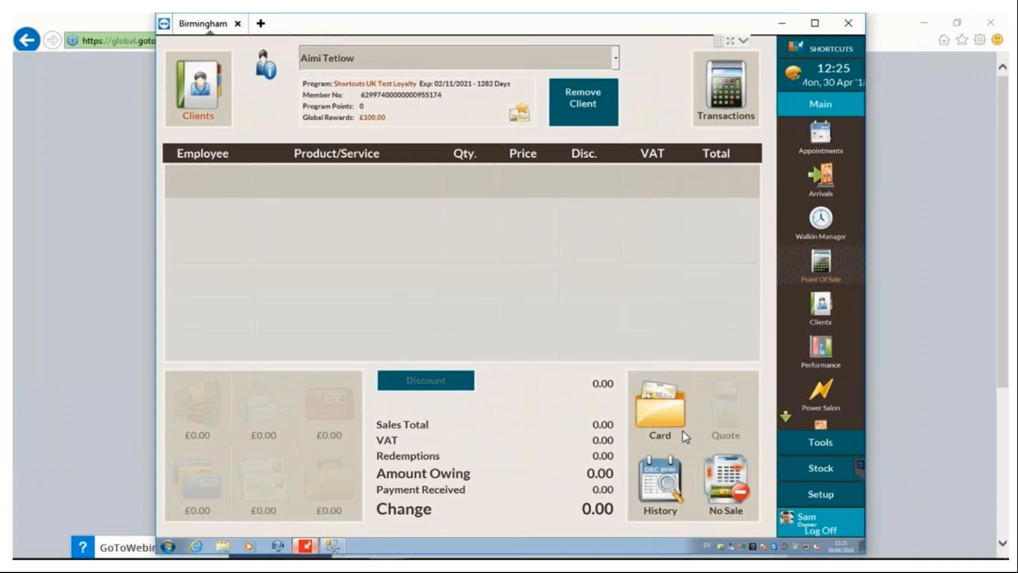
In Clients, open the data request for the first listed client, review the email, phone and mail delivery options, and cancel the request
{"action": "left_click", "coordinate": [832, 305]}
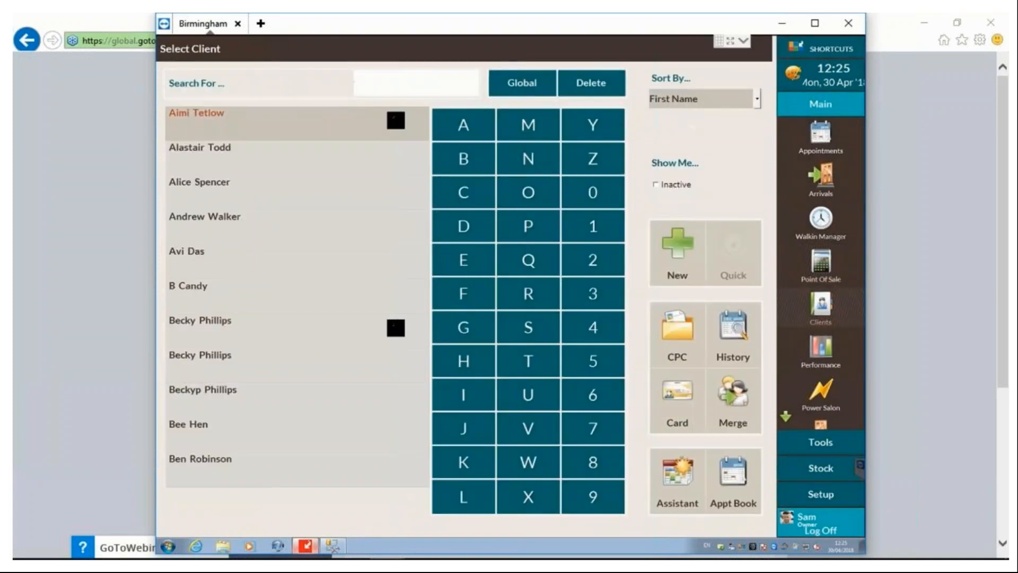
{"action": "right_click", "coordinate": [224, 122]}
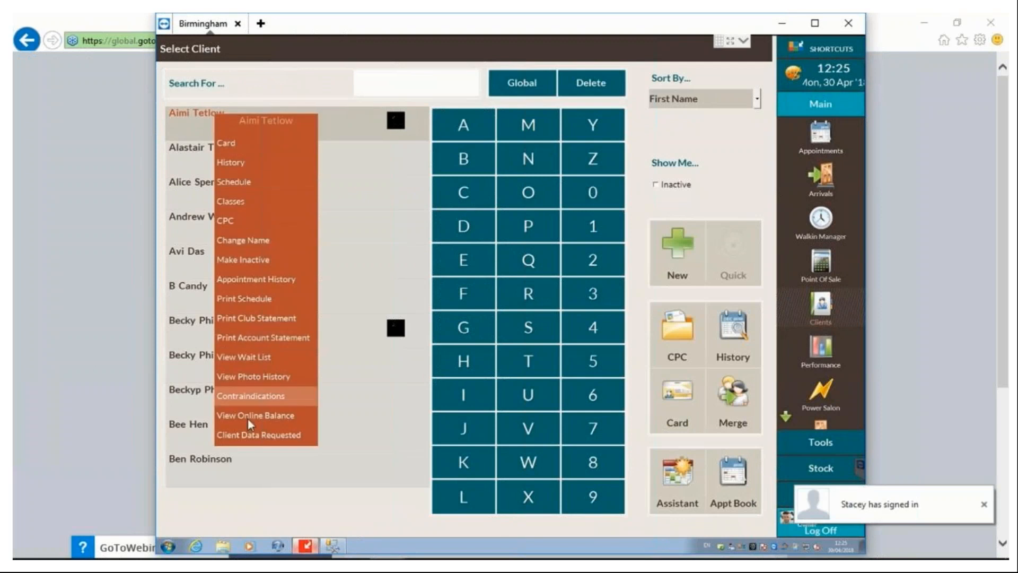
{"action": "left_click", "coordinate": [246, 438]}
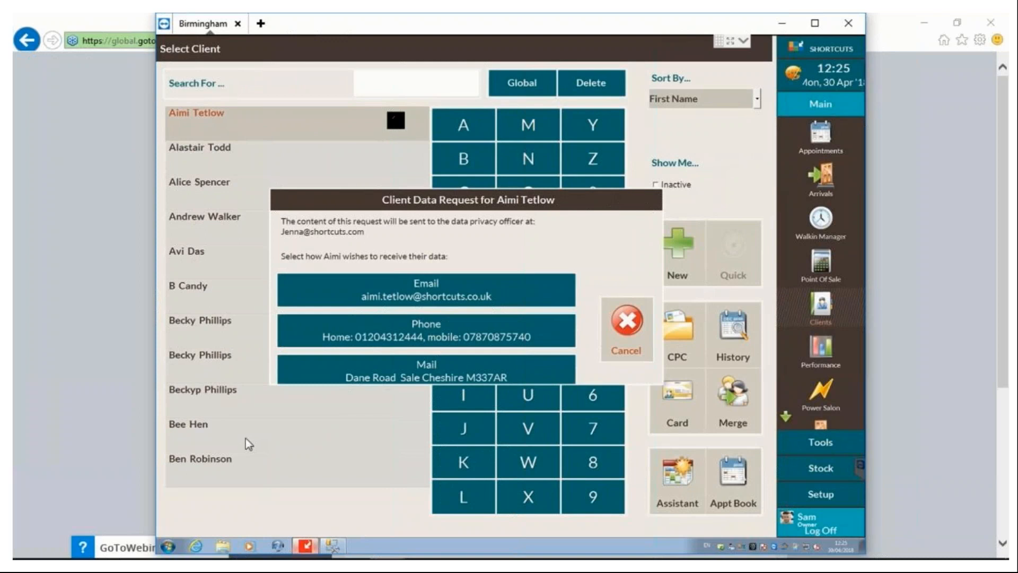
{"action": "left_click", "coordinate": [634, 329]}
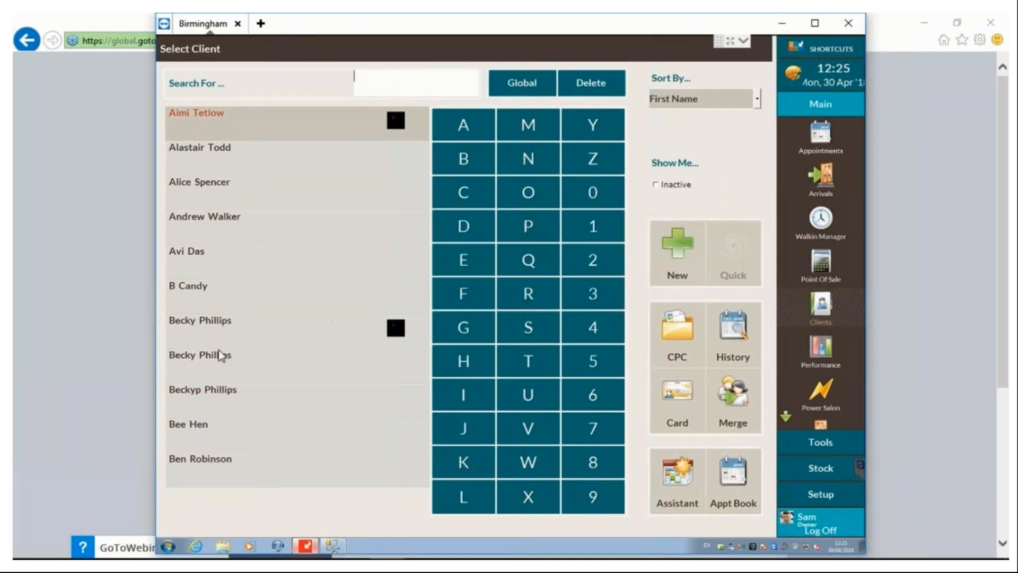
Open the card of the second-to-last client in the visible list, permanently delete that client's information, and close the card
{"action": "left_click", "coordinate": [192, 427]}
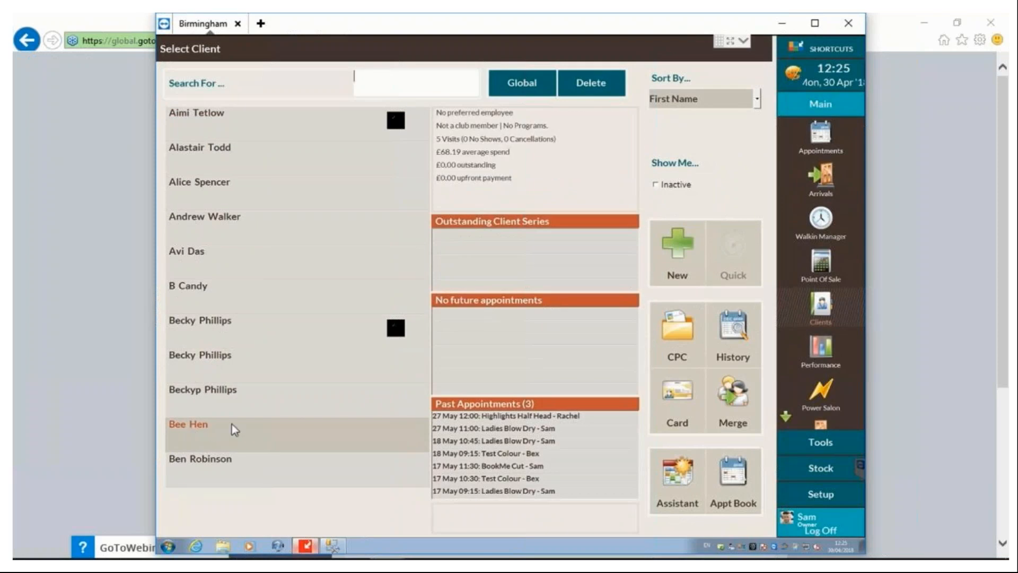
{"action": "left_click", "coordinate": [673, 398]}
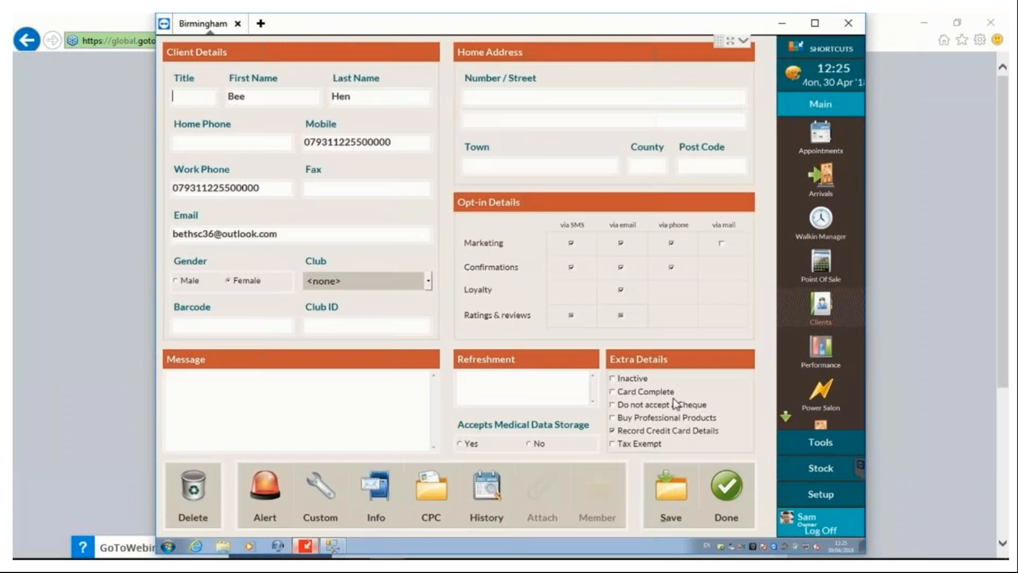
{"action": "left_click", "coordinate": [180, 492]}
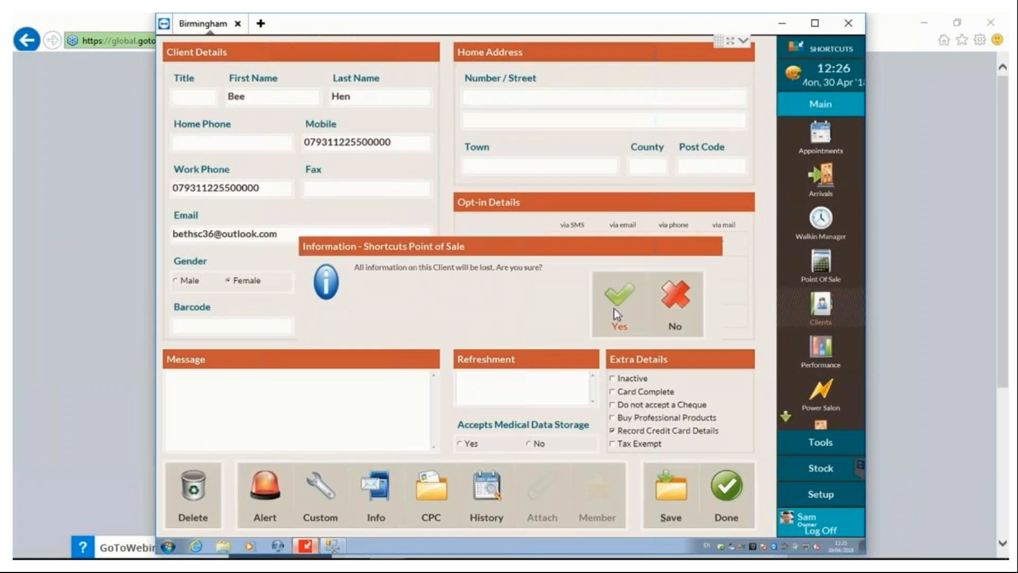
{"action": "left_click", "coordinate": [624, 299]}
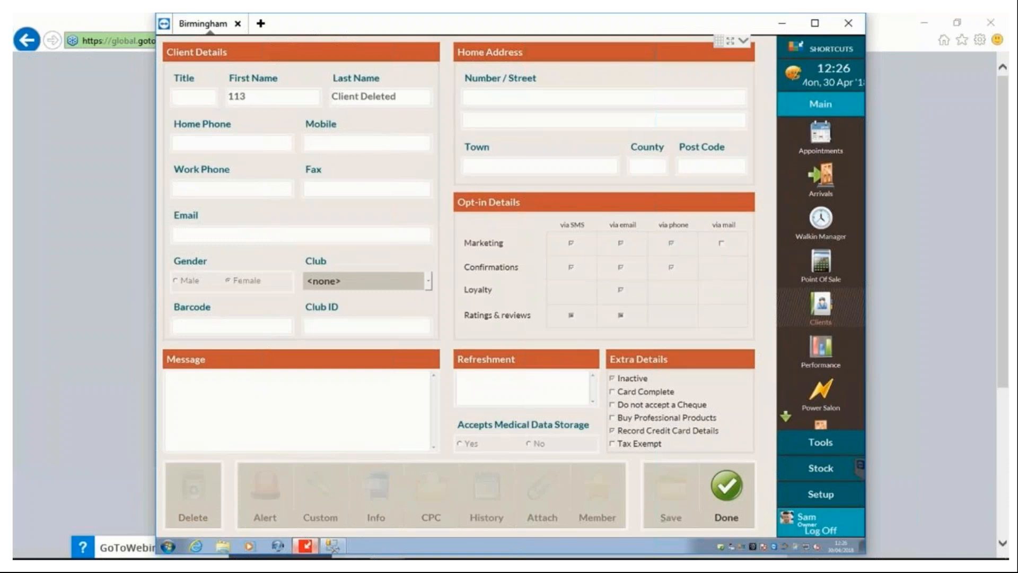
{"action": "left_click", "coordinate": [726, 493]}
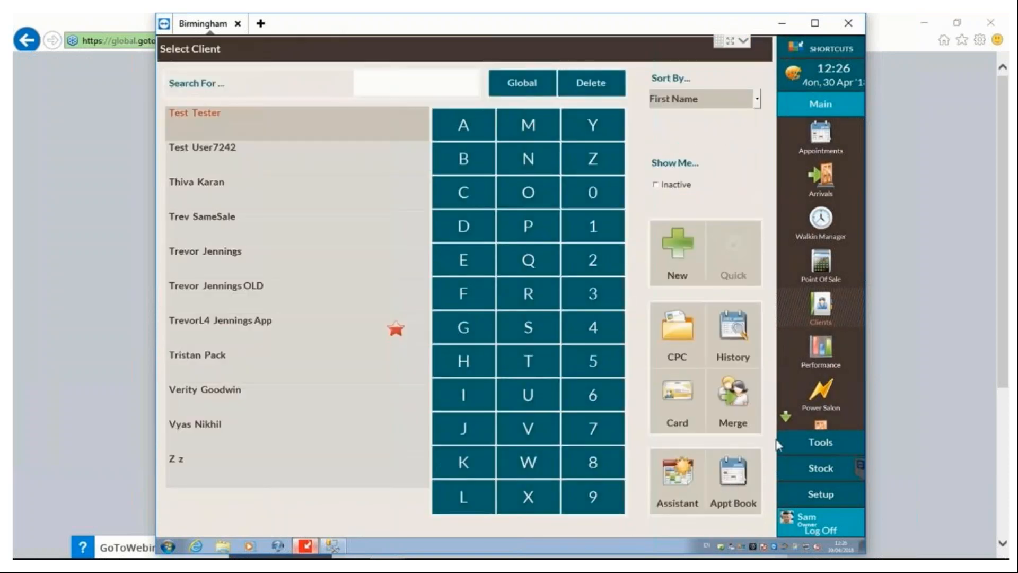
Open the Backup tool's advanced options, examine the folders available for the backup location, and close the options without changing the folder
{"action": "left_click", "coordinate": [816, 445]}
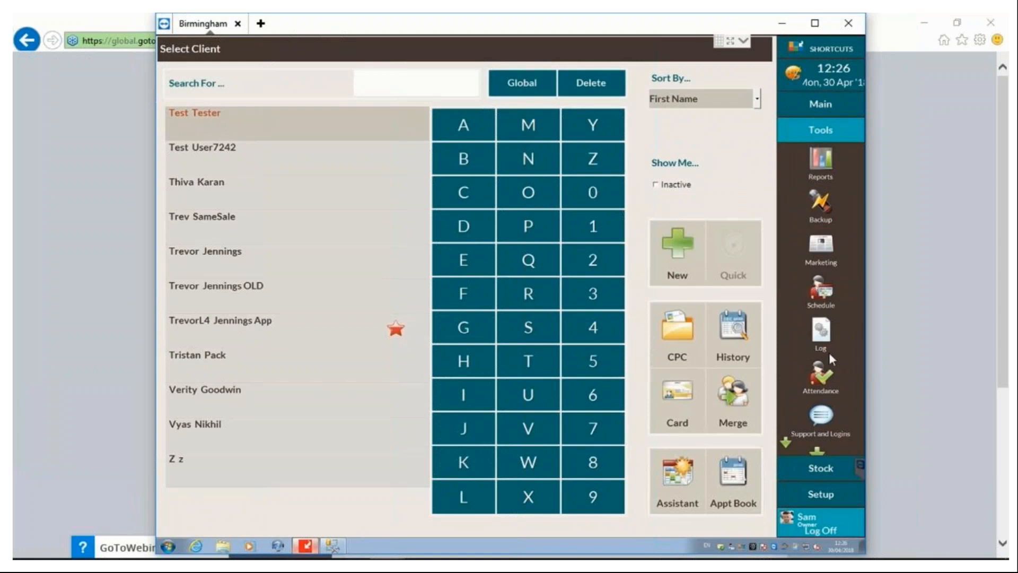
{"action": "left_click", "coordinate": [821, 202]}
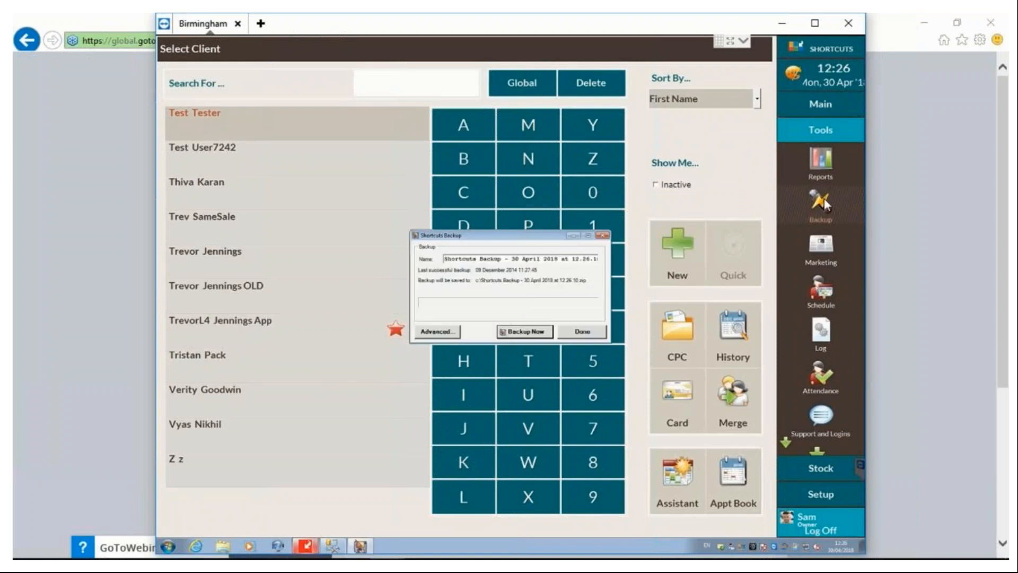
{"action": "left_click", "coordinate": [429, 331]}
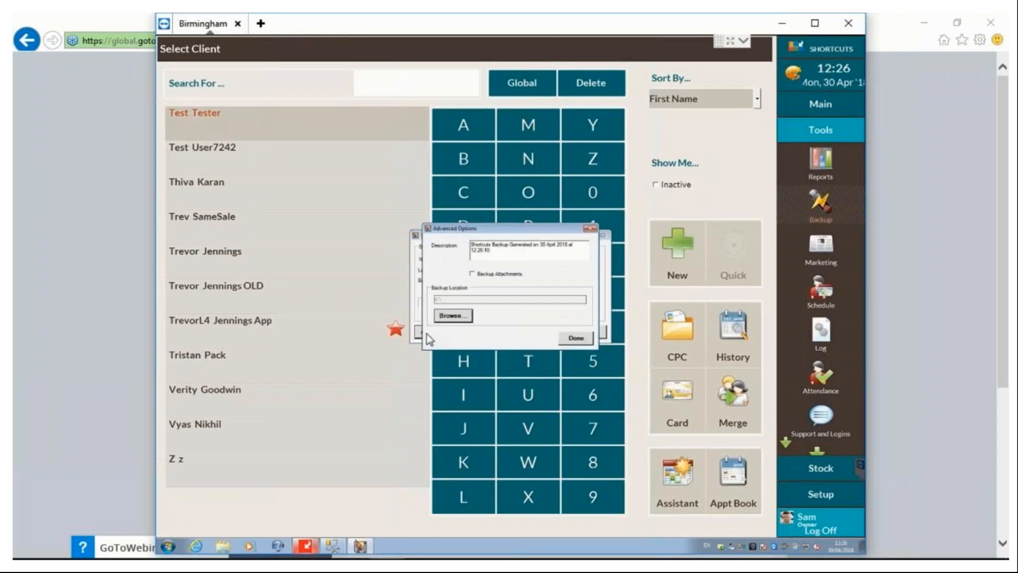
{"action": "left_click", "coordinate": [453, 315]}
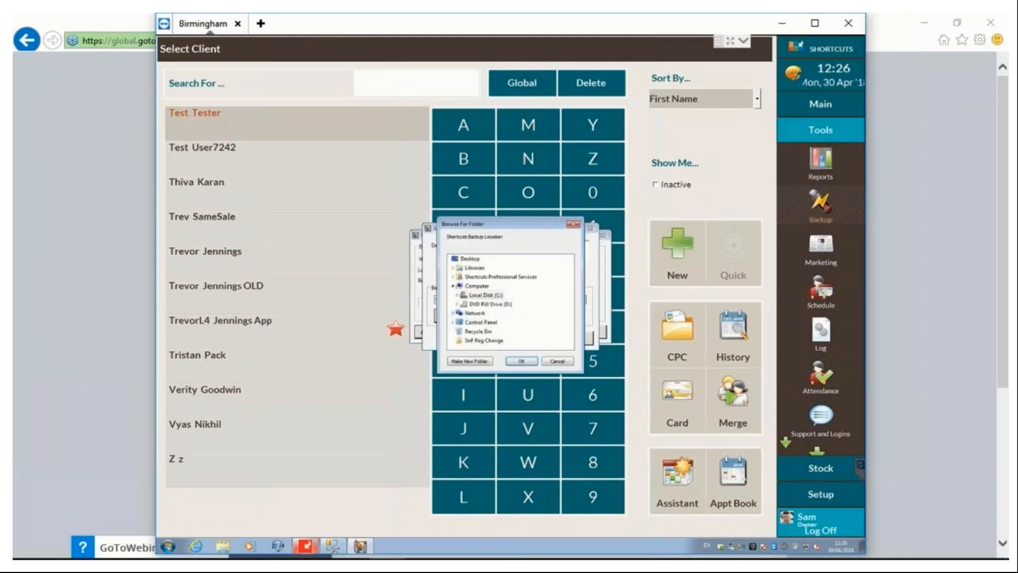
{"action": "left_click", "coordinate": [549, 361]}
{"action": "left_click", "coordinate": [576, 339]}
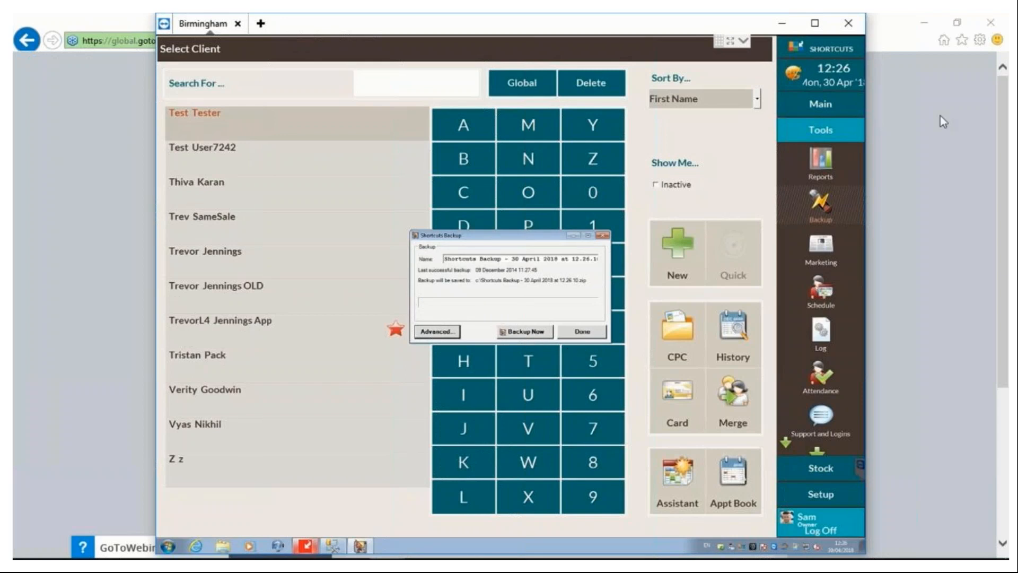
{"action": "left_click", "coordinate": [998, 48]}
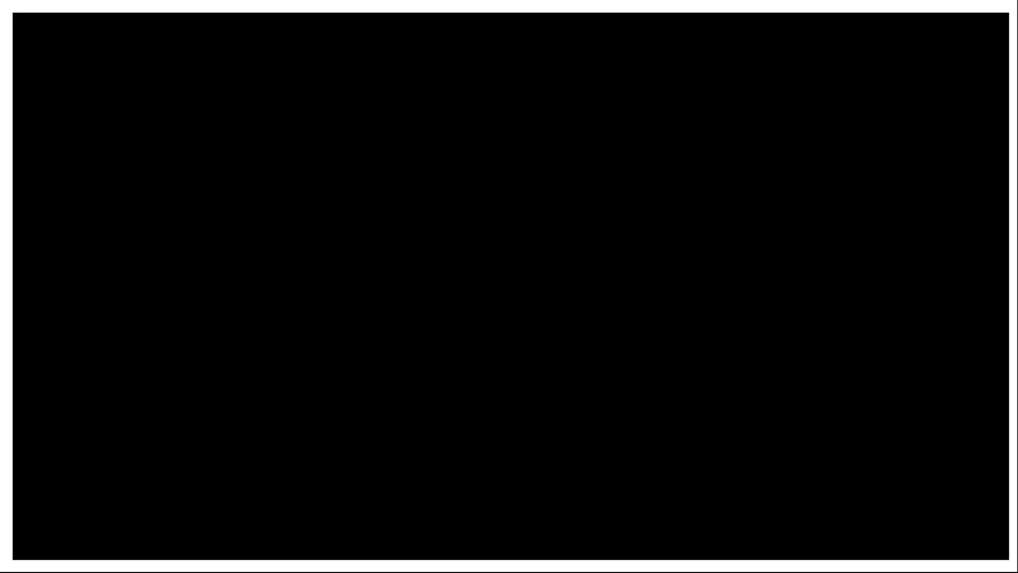